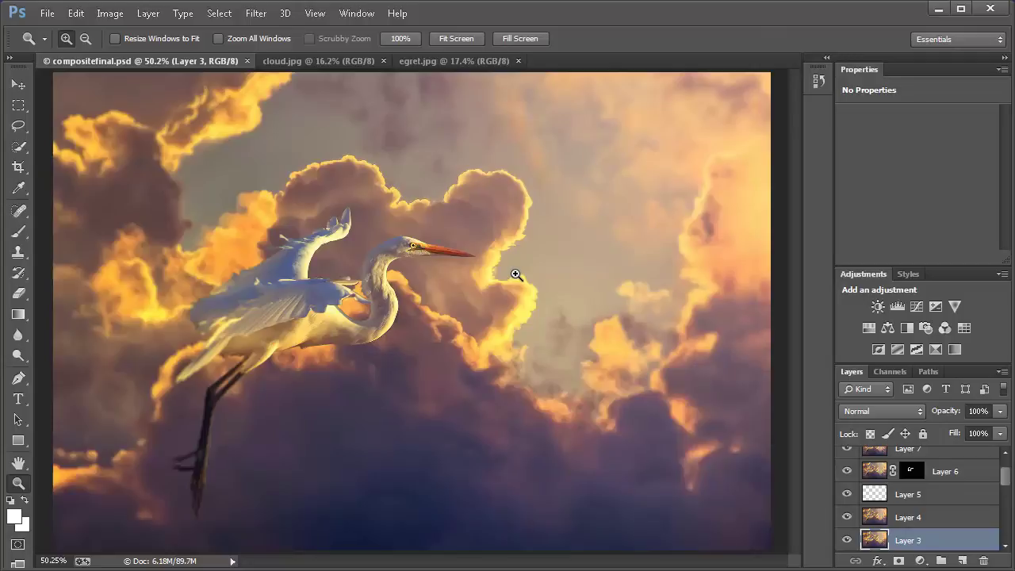
- Flip between the compositefinal.psd, cloud.jpg and egret.jpg tabs, ending on egret.jpg
left_click(452, 65)
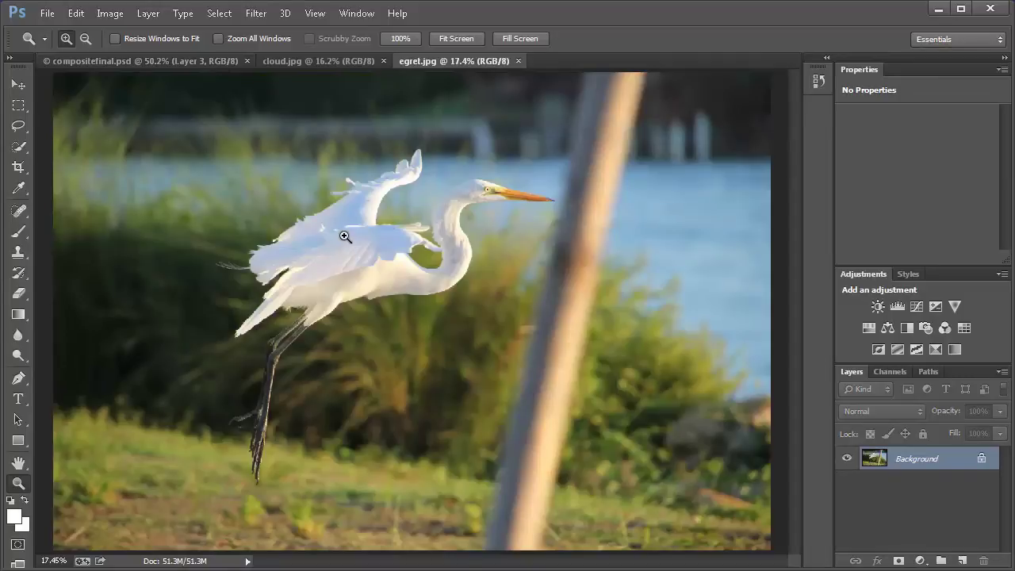
left_click(295, 62)
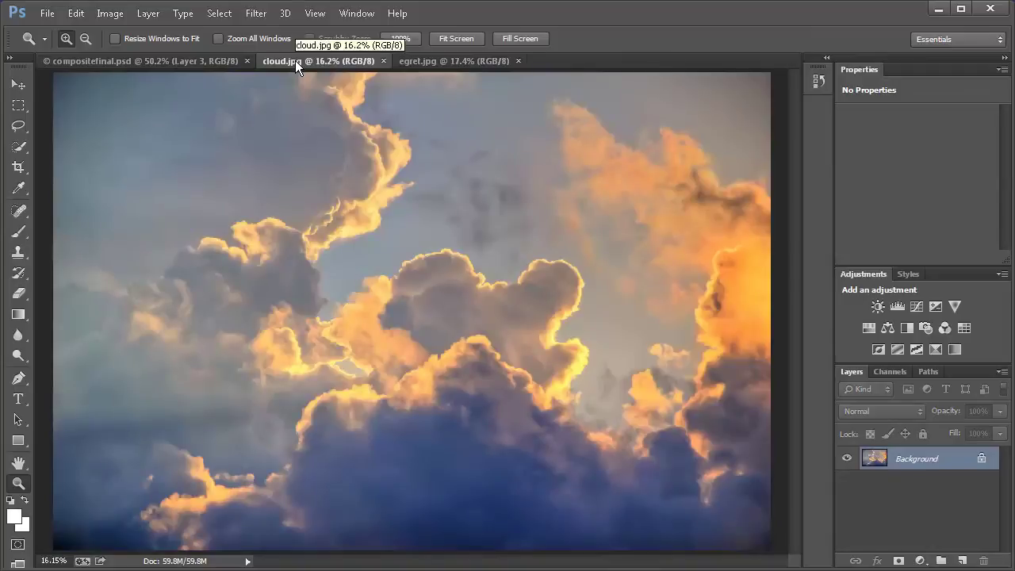
left_click(411, 61)
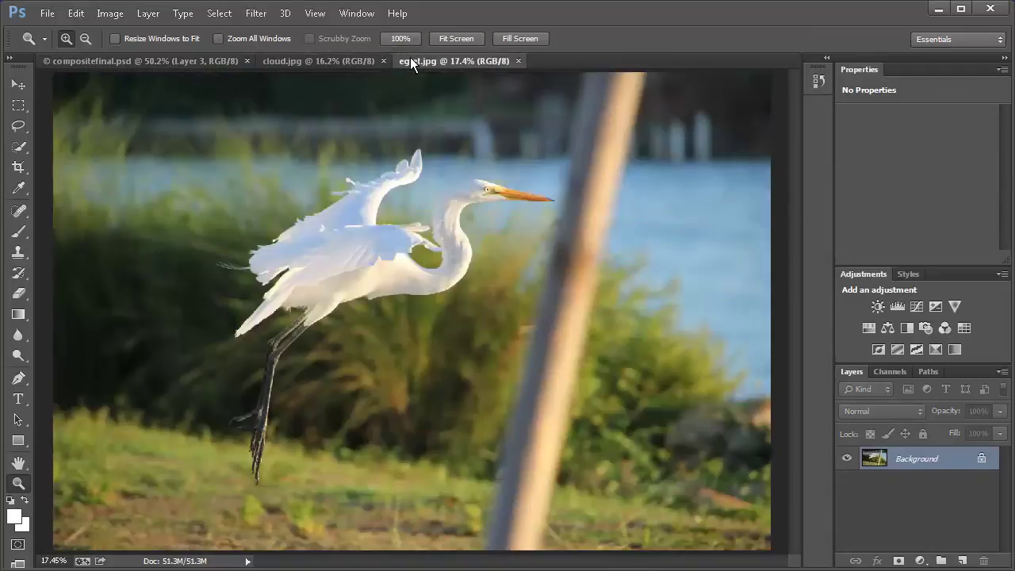
left_click(355, 61)
left_click(141, 60)
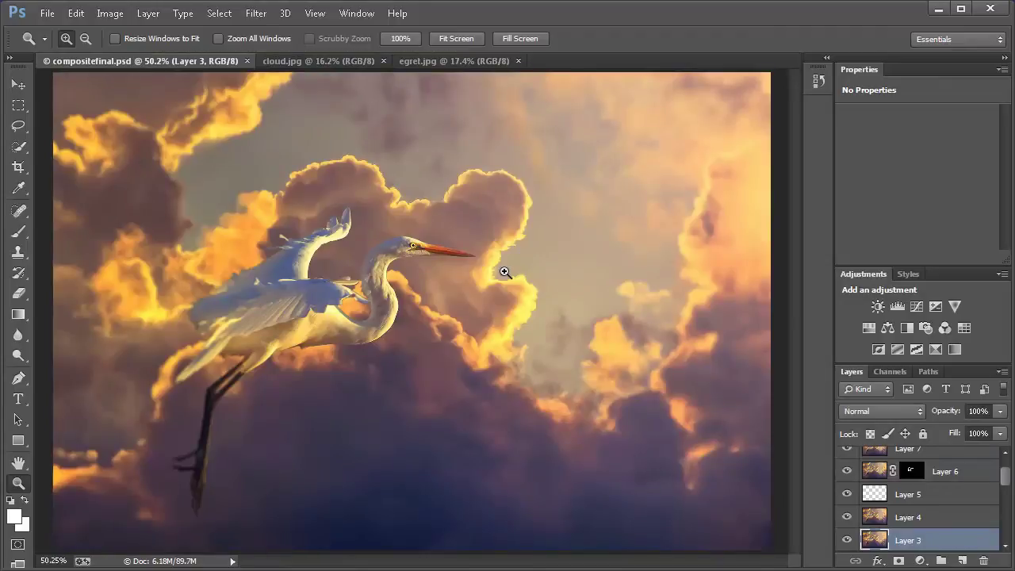
left_click(460, 63)
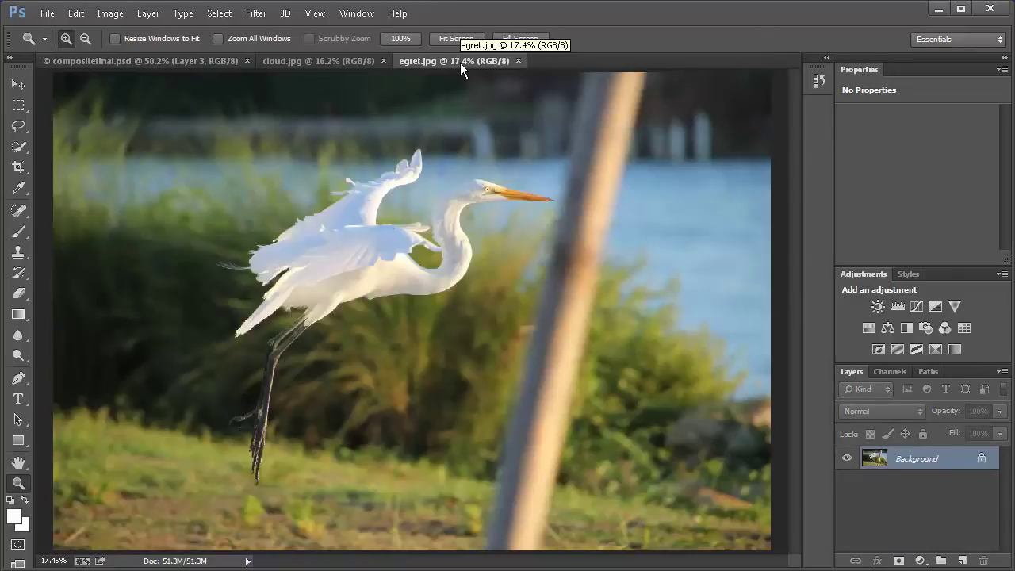
- Copy the whole egret photo into cloud.jpg as Layer 1 above the Background, keeping it active
key("ctrl+a")
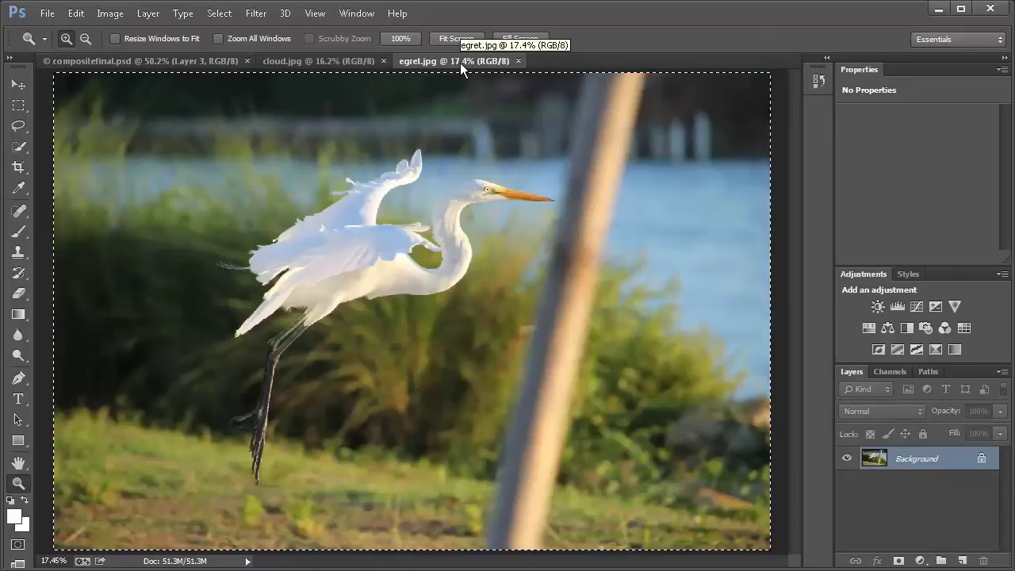
left_click(311, 59)
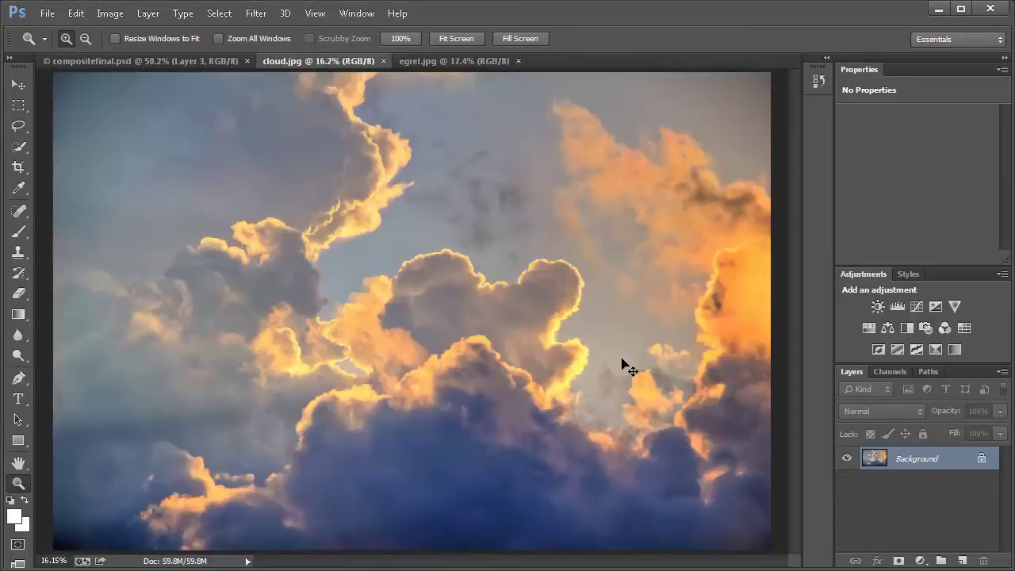
key("ctrl+v")
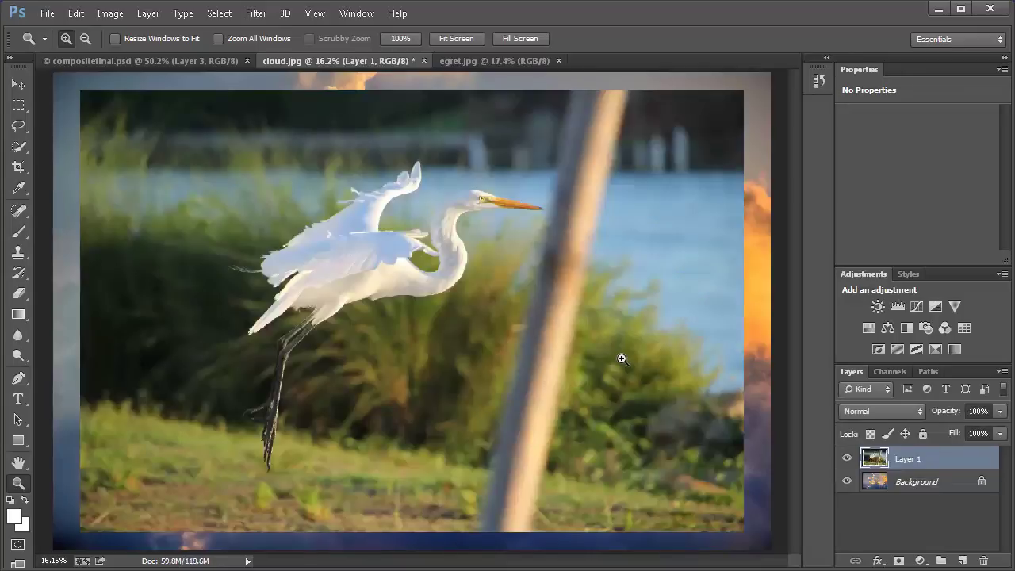
left_click(910, 486)
left_click(901, 466)
- Run Filter > Topaz Labs > Topaz ReMask 3 on the egret layer
left_click(257, 21)
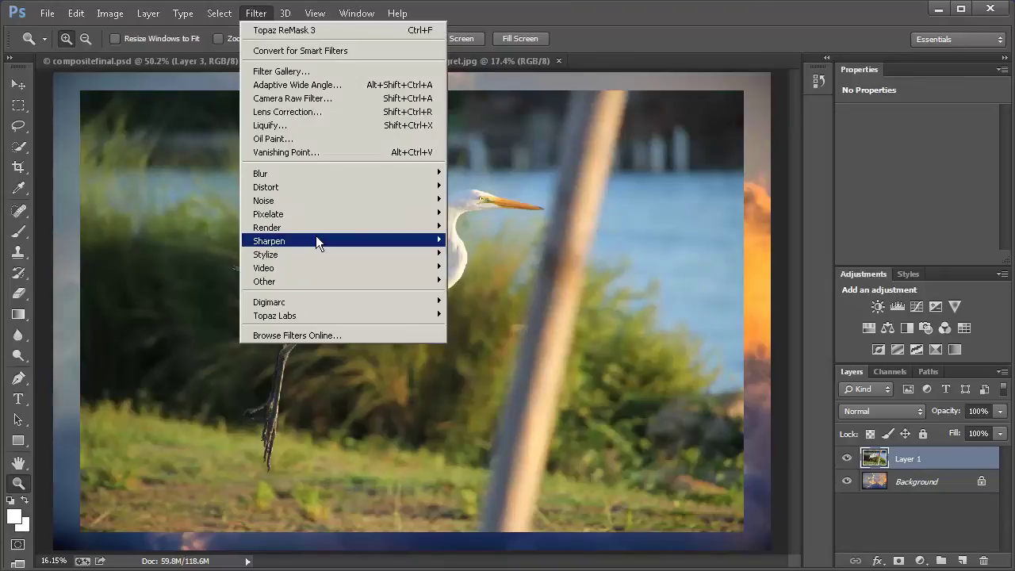
mouse_move(325, 314)
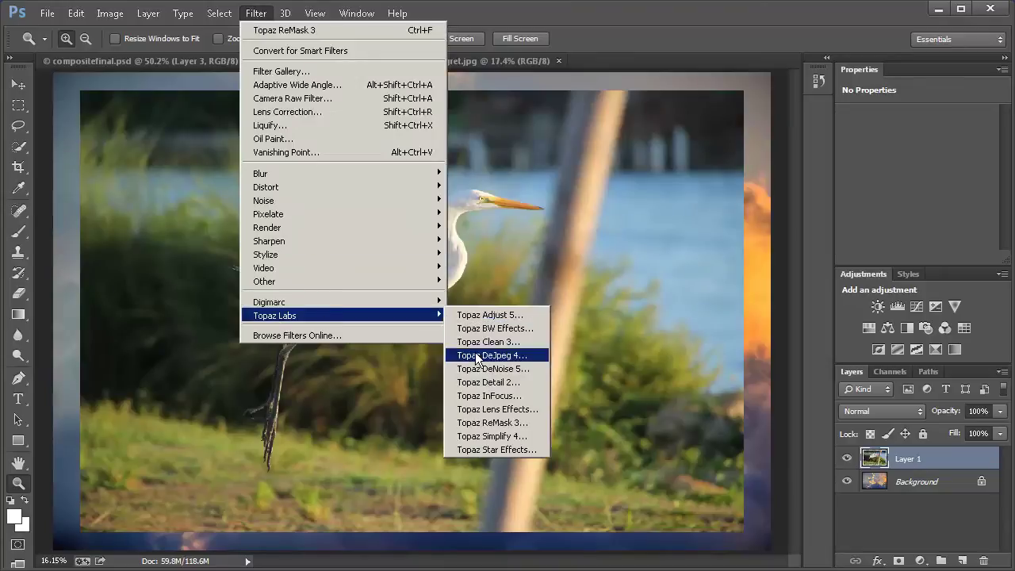
left_click(489, 424)
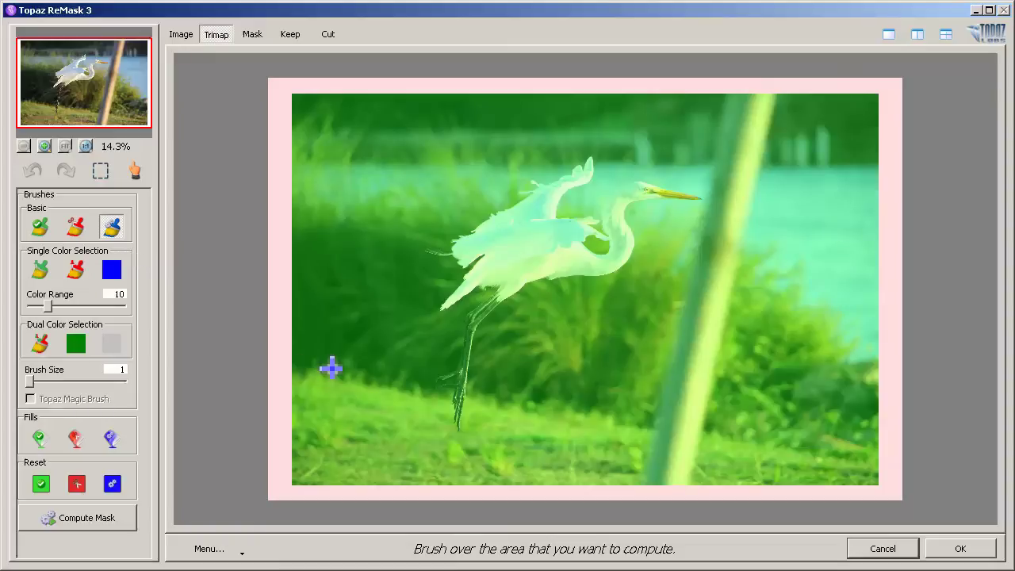
- Zoom to 200% on the egret, dismiss the Cannot Compute warning, and set Brush Size to 10
scroll(331, 367, "up", 4)
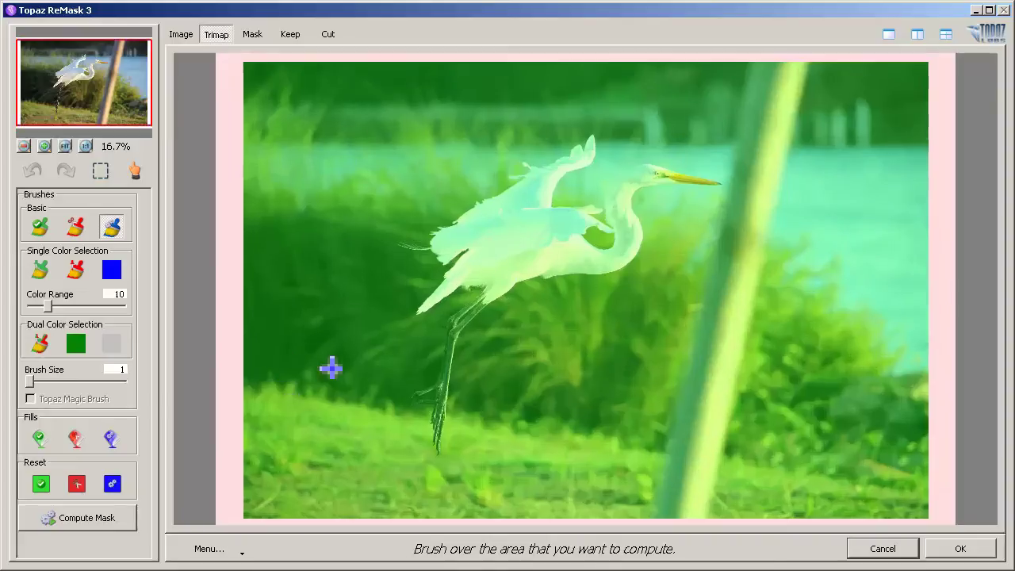
scroll(331, 367, "up", 4)
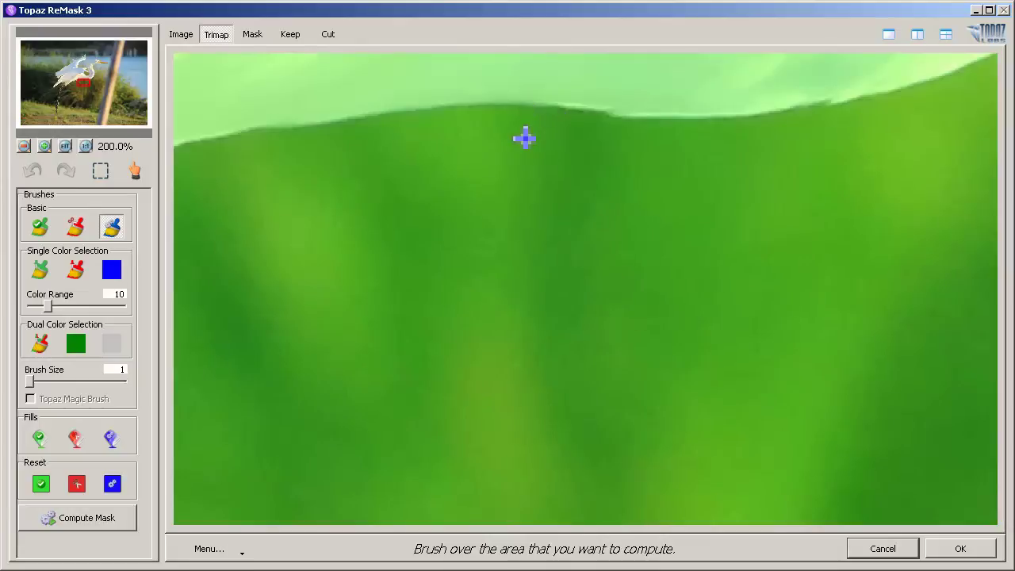
mouse_move(525, 139)
left_mouse_down()
mouse_move(503, 130)
mouse_move(515, 217)
mouse_move(510, 342)
mouse_move(402, 342)
mouse_move(451, 415)
left_mouse_up()
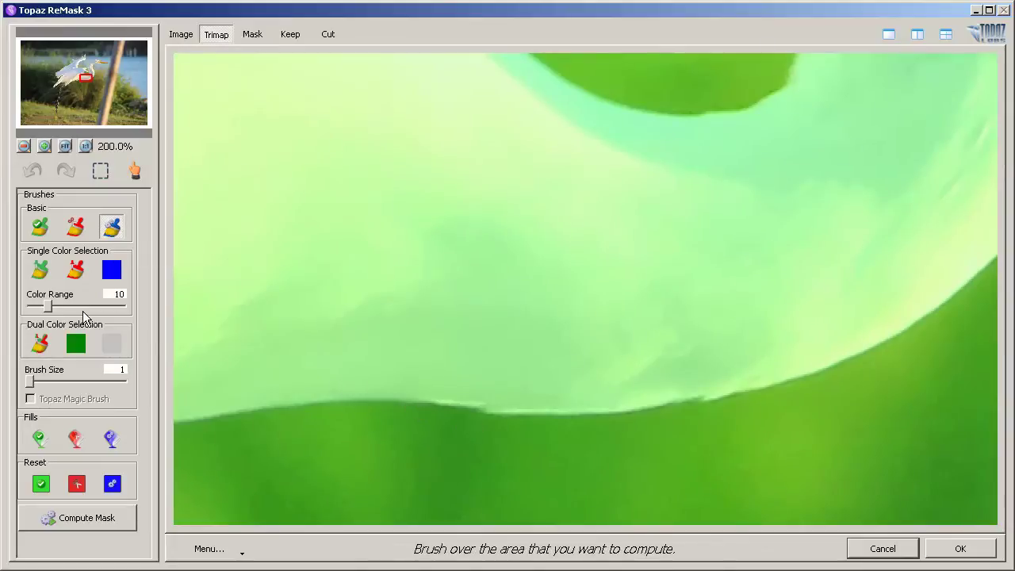
left_click_drag(31, 385, 35, 385)
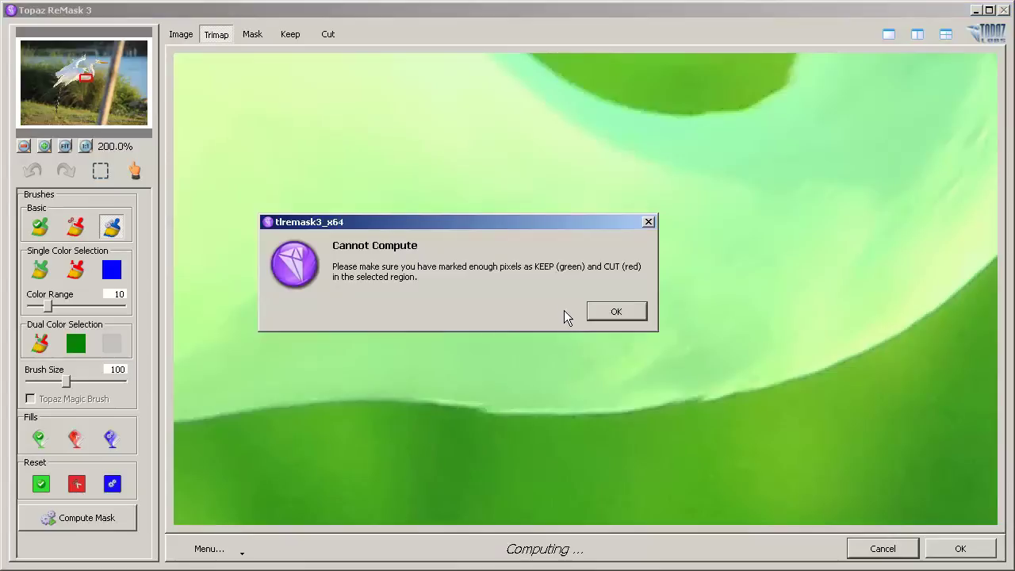
left_click(603, 311)
left_click_drag(109, 370, 160, 371)
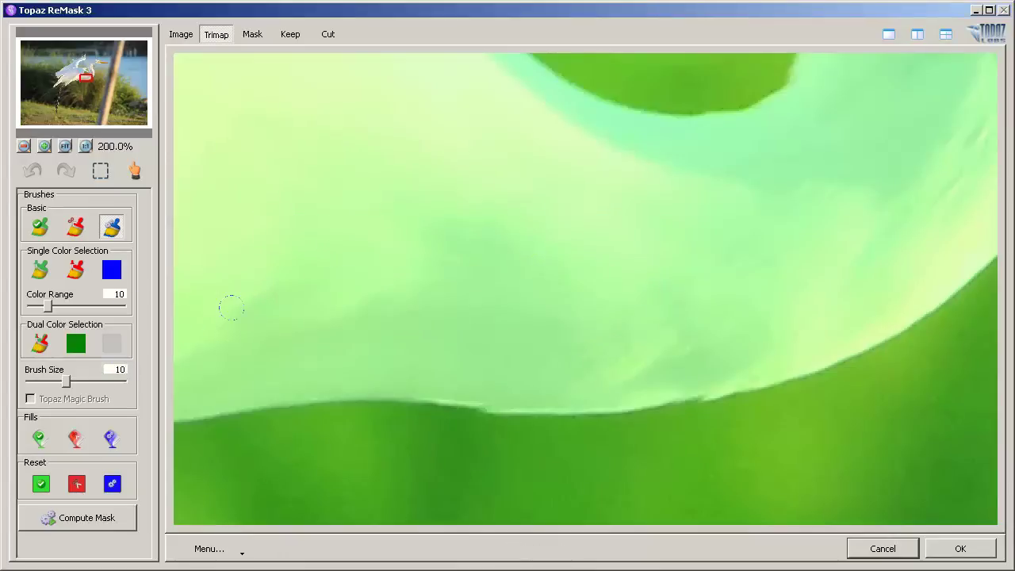
- Fine-tune the brush size and trace the blue compute outline along the body's lower edge
mouse_move(66, 382)
left_mouse_down()
mouse_move(30, 386)
mouse_move(40, 388)
mouse_move(33, 402)
left_mouse_up()
left_click(488, 412)
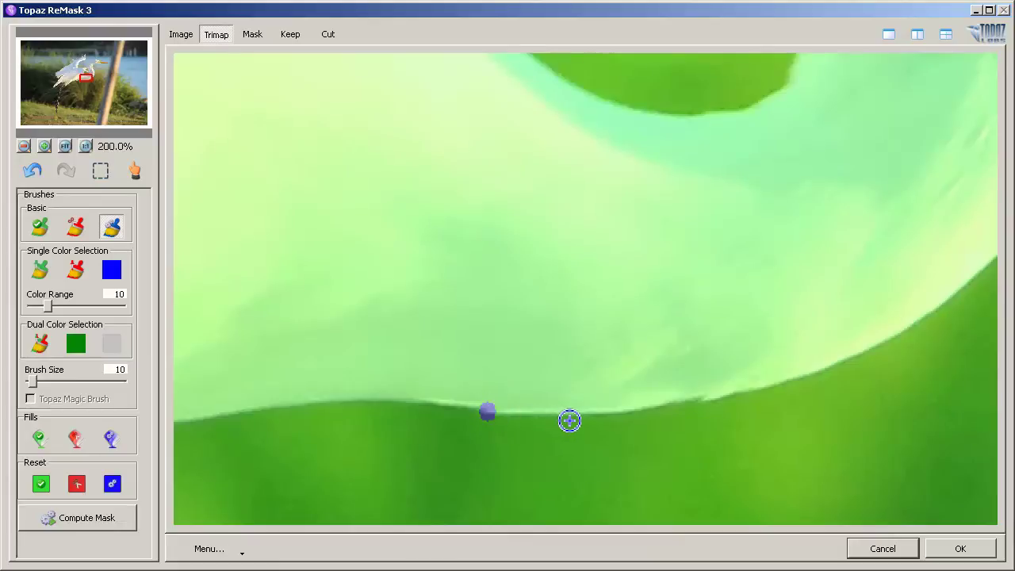
left_click(572, 420, "shift")
left_click(680, 408, "shift")
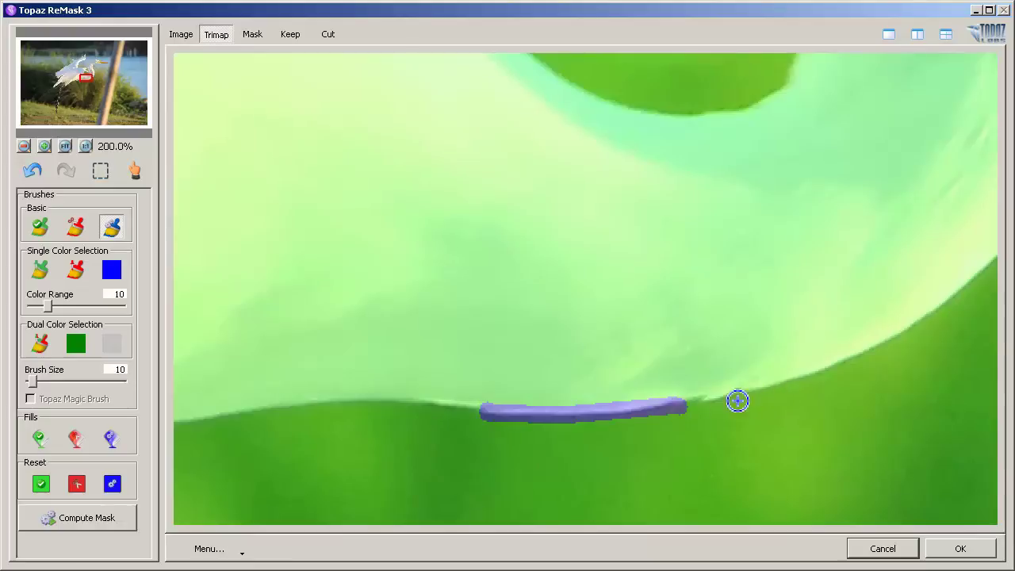
left_click(804, 384, "shift")
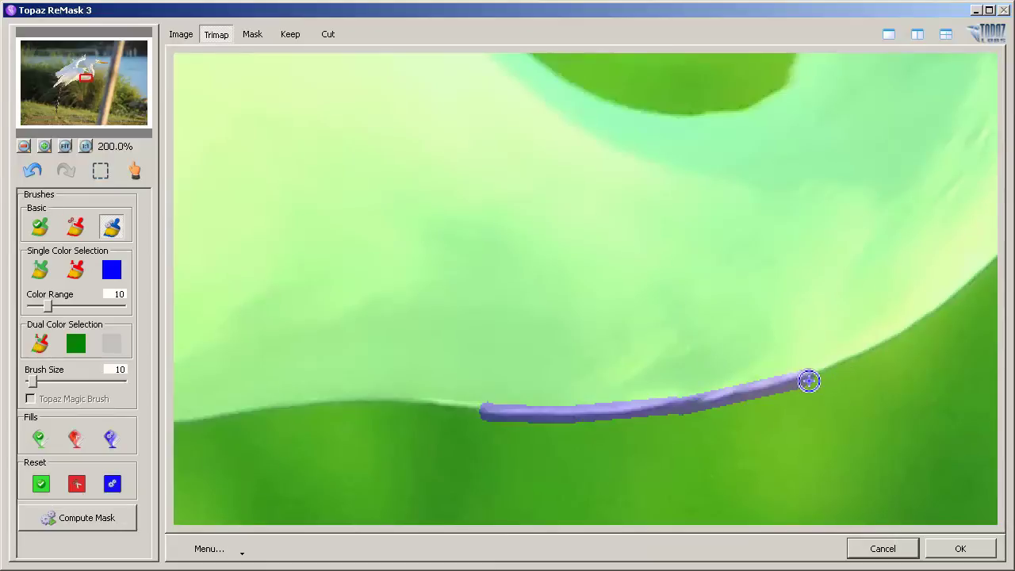
mouse_move(813, 379)
left_mouse_down()
mouse_move(870, 349)
mouse_move(778, 406)
mouse_move(766, 408)
mouse_move(784, 399)
mouse_move(716, 421)
mouse_move(715, 433)
mouse_move(782, 399)
mouse_move(774, 388)
left_mouse_up()
- Extend the blue outline up the curved body edge and onto the lower neck
key("space")
key("space")
left_click_drag(819, 340, 873, 284)
left_click_drag(908, 233, 923, 183)
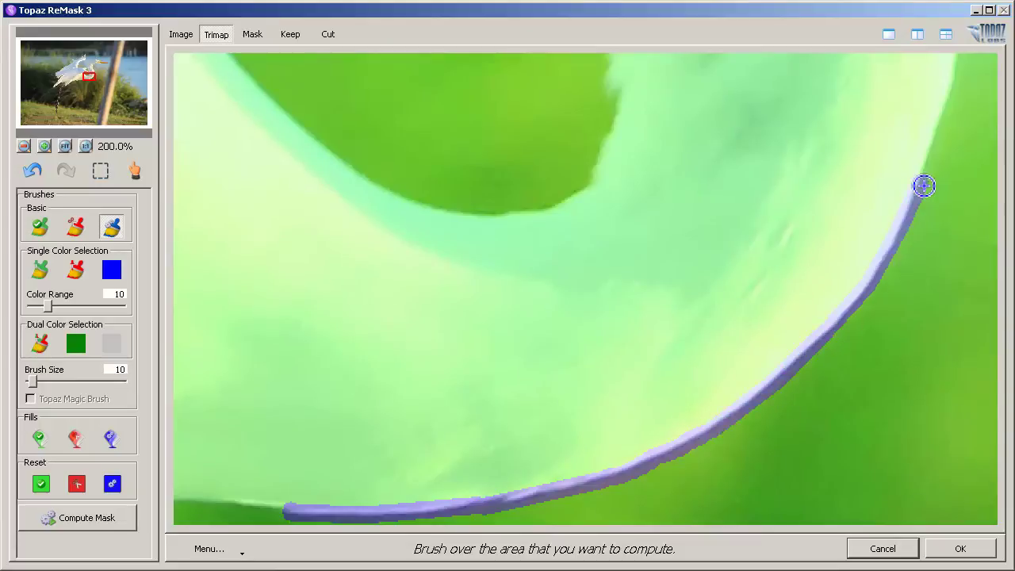
left_click(944, 129, "shift")
key("space")
left_click_drag(943, 129, 801, 339)
left_click(801, 339, "shift")
left_click(803, 263, "shift")
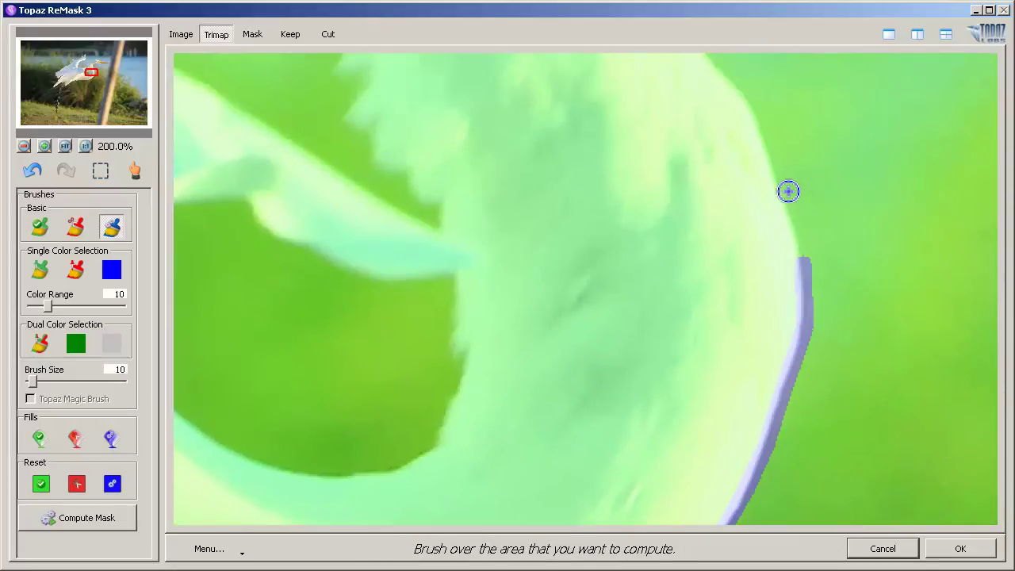
left_click(773, 169, "shift")
left_click(761, 118, "shift")
- Continue the blue outline further up the neck toward the head
key("space")
mouse_move(761, 118)
left_mouse_down()
mouse_move(742, 93)
mouse_move(804, 274)
left_mouse_up()
left_click(770, 225, "shift")
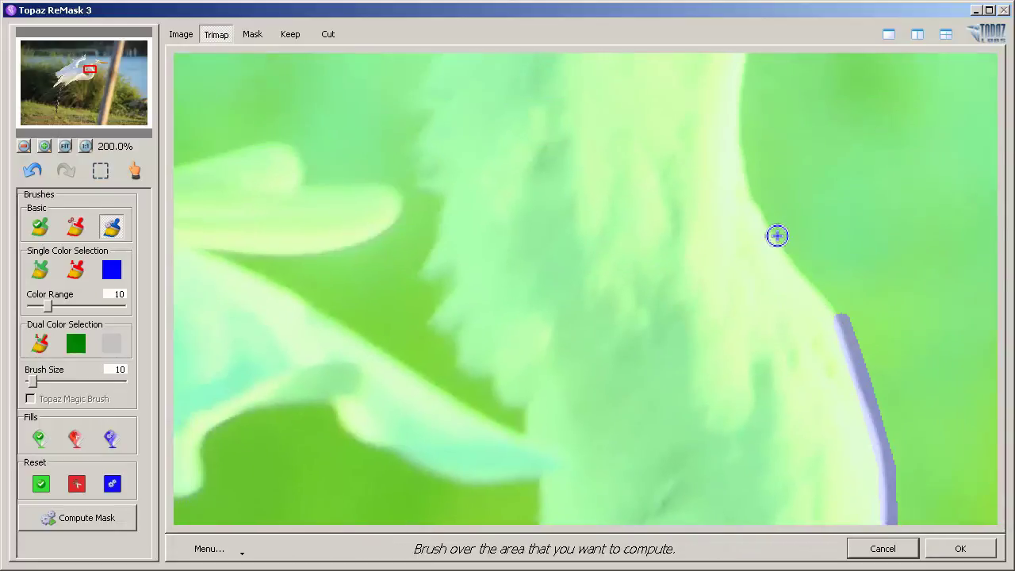
left_click(750, 173, "shift")
left_click(746, 101, "shift")
key("space")
left_click_drag(772, 100, 748, 370)
- Trace the blue compute band along the throat to the underside of the bill
left_click(742, 298, "shift")
mouse_move(783, 252)
left_mouse_down()
mouse_move(837, 218)
mouse_move(924, 204)
mouse_move(723, 254)
left_mouse_up()
key("space")
left_click(757, 251, "shift")
left_click(890, 244, "shift")
left_click(927, 238, "shift")
key("space")
mouse_move(957, 253)
left_mouse_down()
mouse_move(775, 259)
mouse_move(611, 287)
left_mouse_up()
- Extend the band along the bill's underside to the bill tip
left_click(762, 271, "shift")
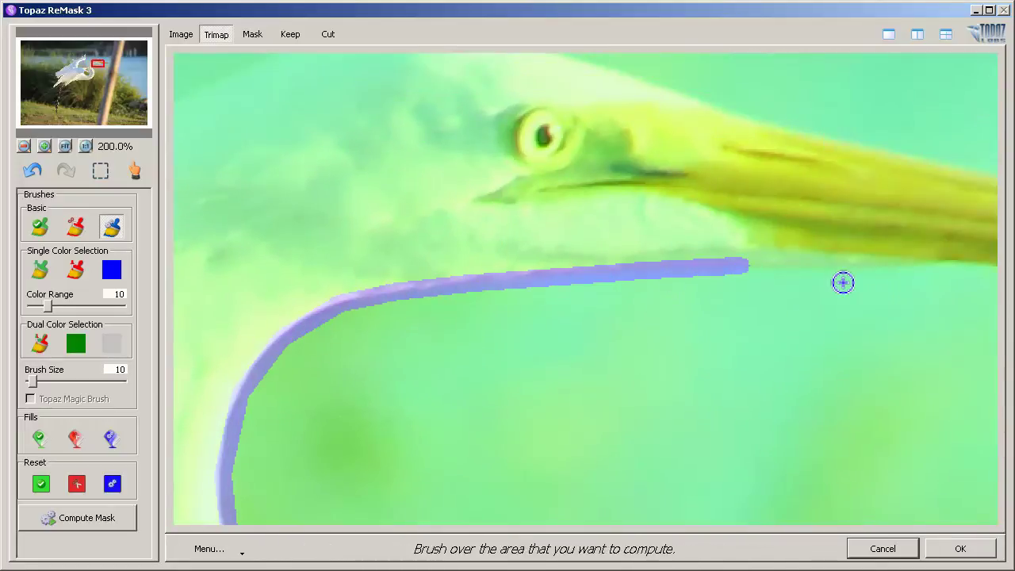
left_click(861, 270, "shift")
left_click(950, 266, "shift")
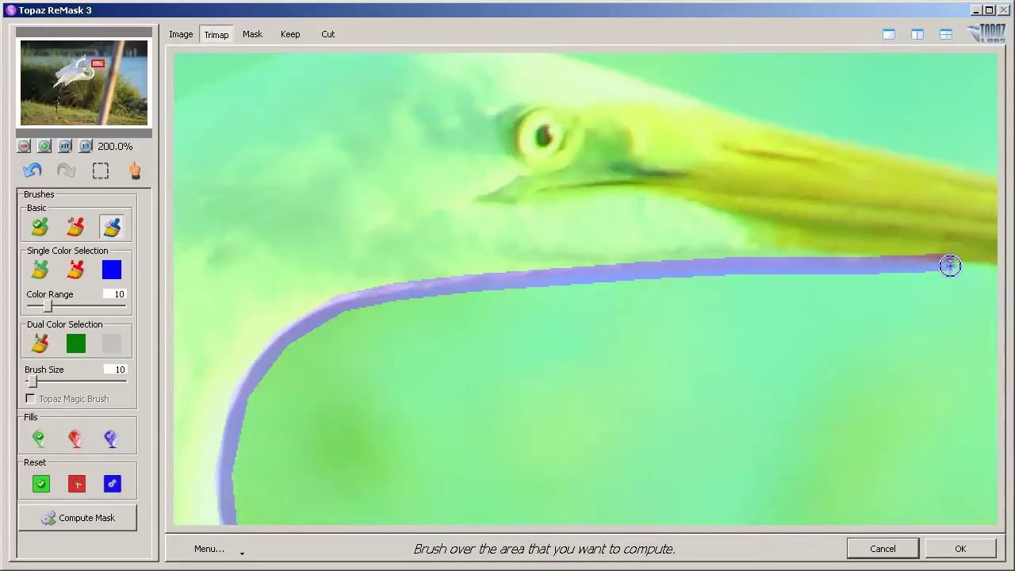
key("space")
left_click_drag(952, 277, 691, 290)
left_click(823, 302, "shift")
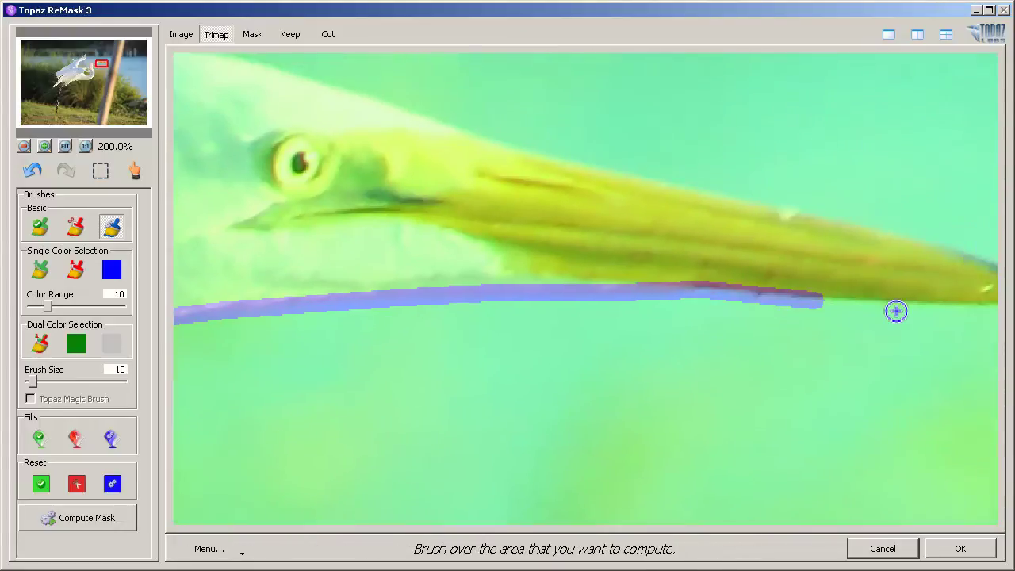
left_click(920, 308, "shift")
key("space")
left_click_drag(929, 309, 855, 310)
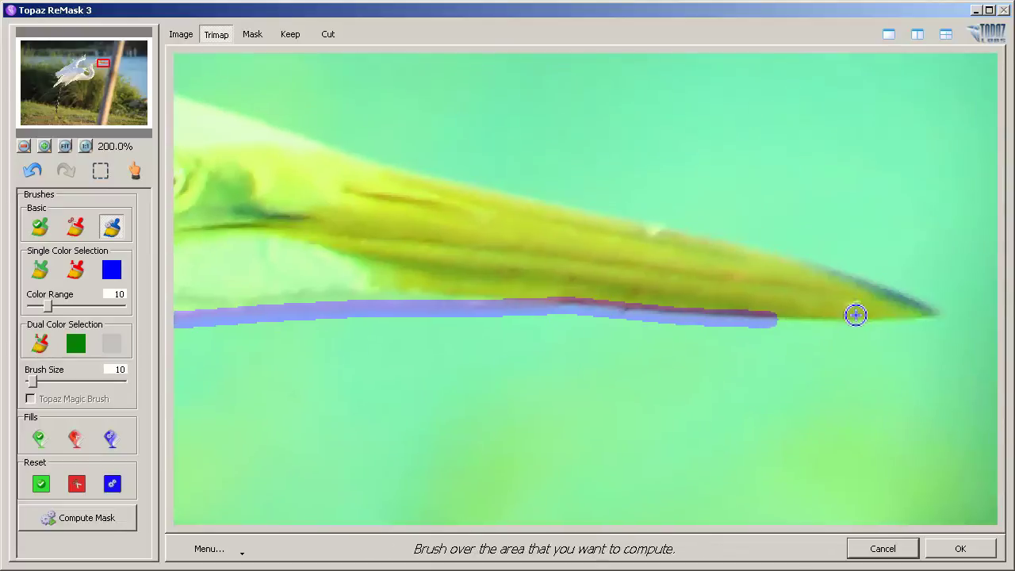
left_click(856, 315, "shift")
left_click(946, 318, "shift")
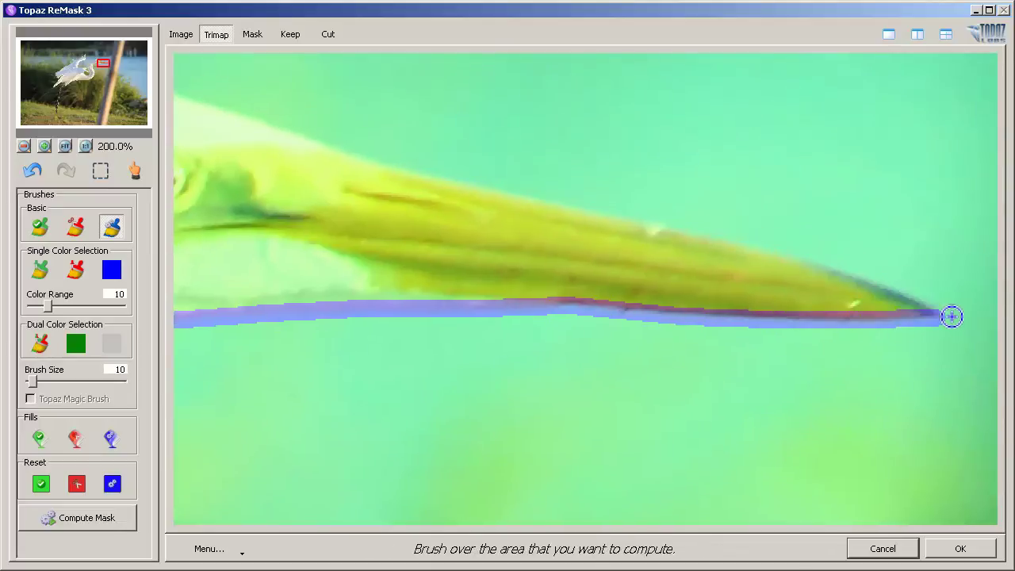
- Outline the bill's upper edge and the top of the head with the band
left_click(816, 267, "shift")
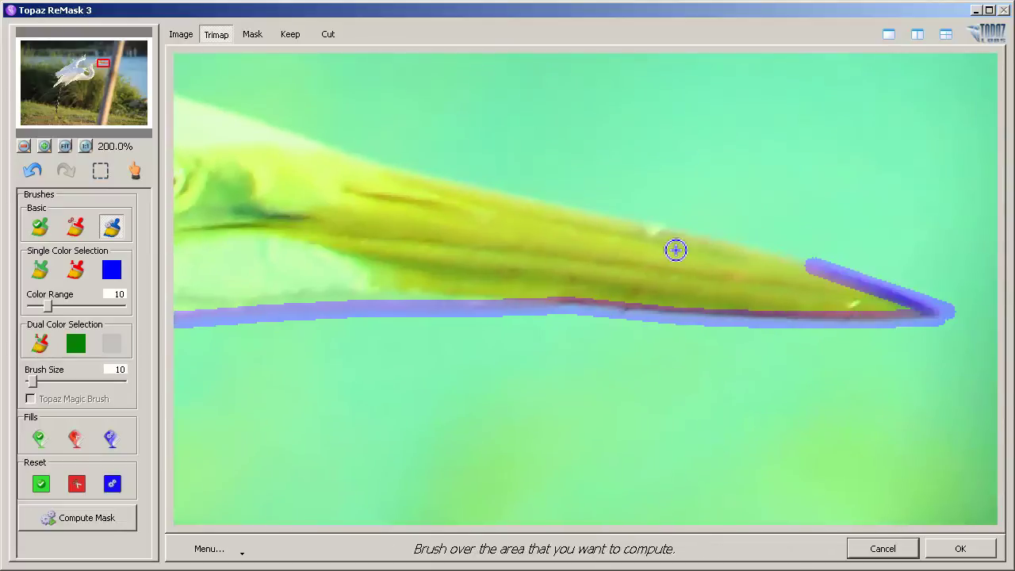
left_click(625, 220, "shift")
key("space")
left_click_drag(508, 211, 798, 266)
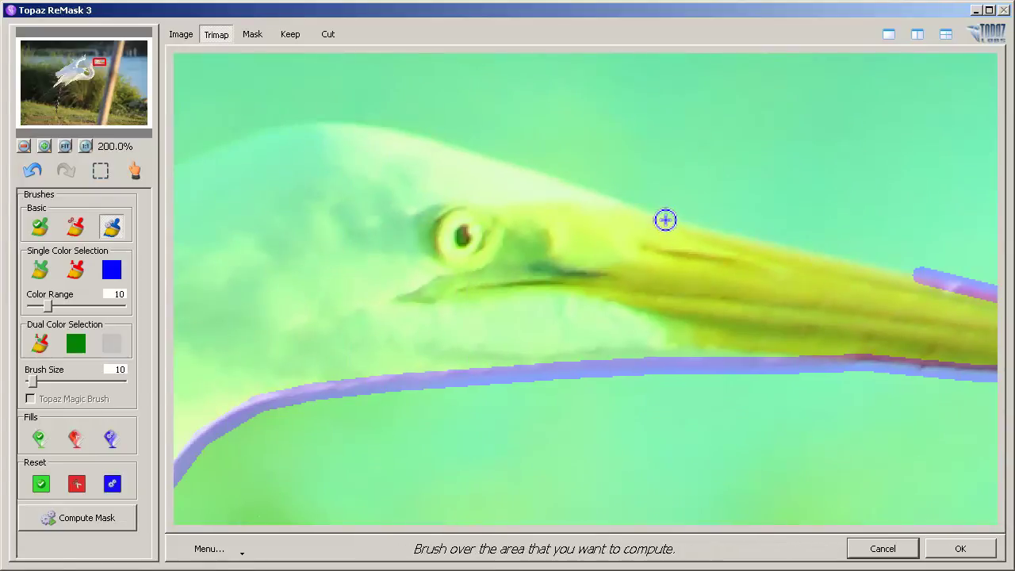
left_click(667, 220, "shift")
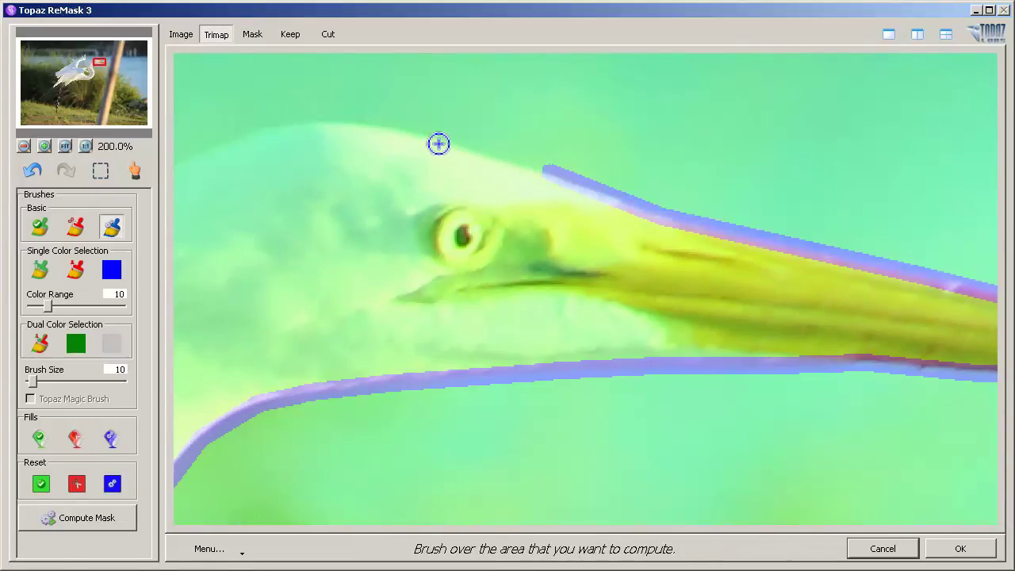
left_click(440, 143, "shift")
left_click(342, 127, "shift")
left_click_drag(290, 162, 477, 116)
left_click(571, 91, "shift")
- Carry the compute band down the back of the neck toward the breast
left_click(462, 145, "shift")
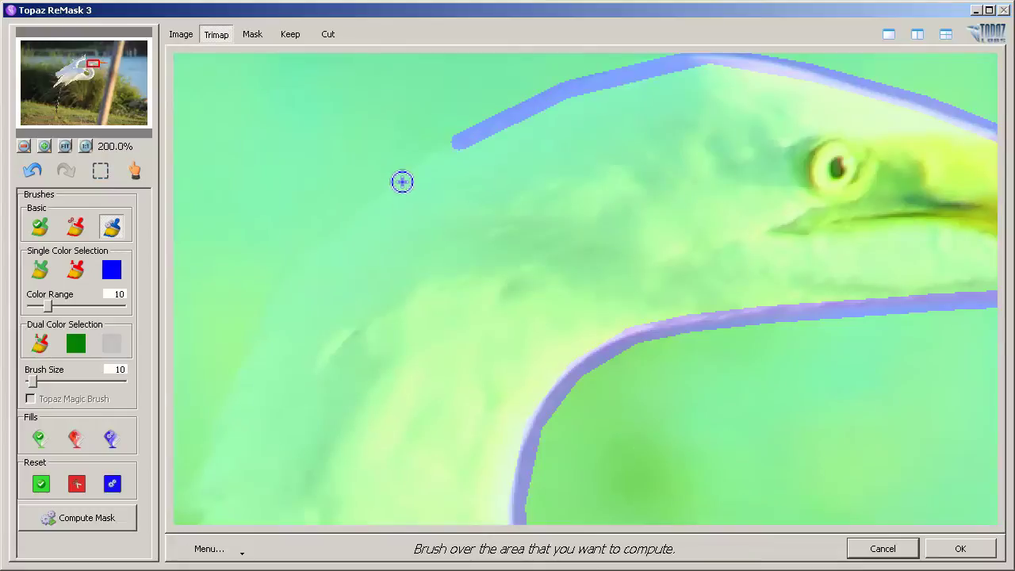
left_click(401, 178, "shift")
left_click(337, 235, "shift")
left_click(276, 295, "shift")
left_click_drag(272, 336, 360, 253)
left_click(319, 291, "shift")
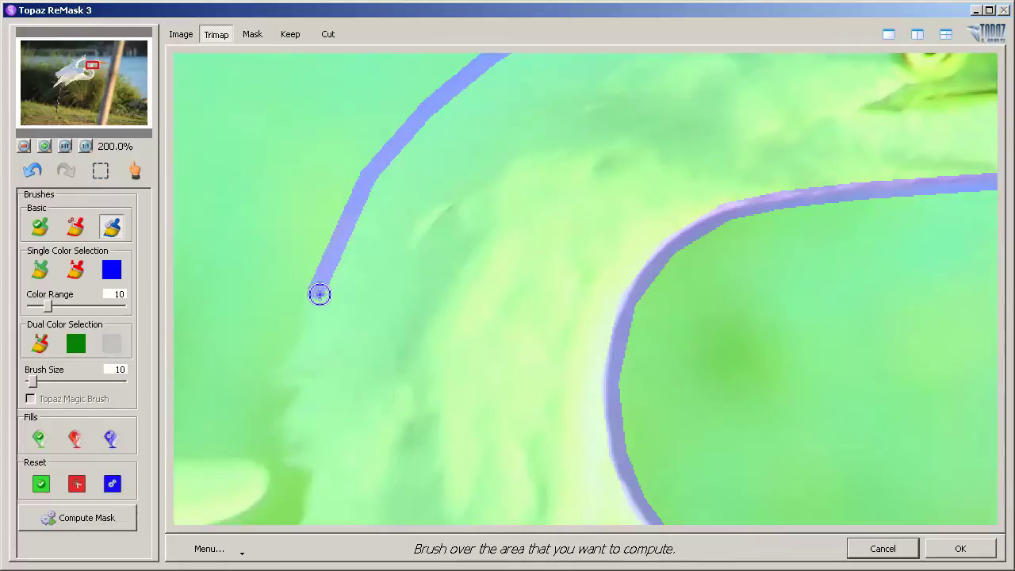
left_click(301, 335, "shift")
left_click(286, 373, "shift")
- Trace the band along the breast feather edge, then zoom back out
mouse_move(294, 383)
left_mouse_down()
mouse_move(291, 435)
mouse_move(370, 292)
mouse_move(387, 300)
mouse_move(373, 320)
mouse_move(397, 331)
left_mouse_up()
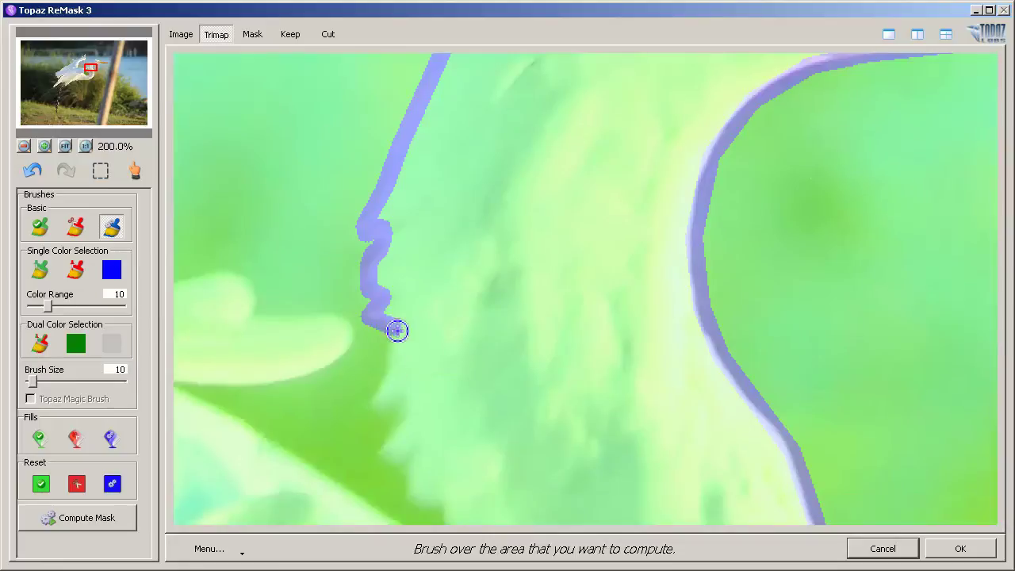
left_click(380, 400, "shift")
mouse_move(386, 409)
left_mouse_down()
mouse_move(403, 395)
mouse_move(385, 451)
mouse_move(396, 472)
left_mouse_up()
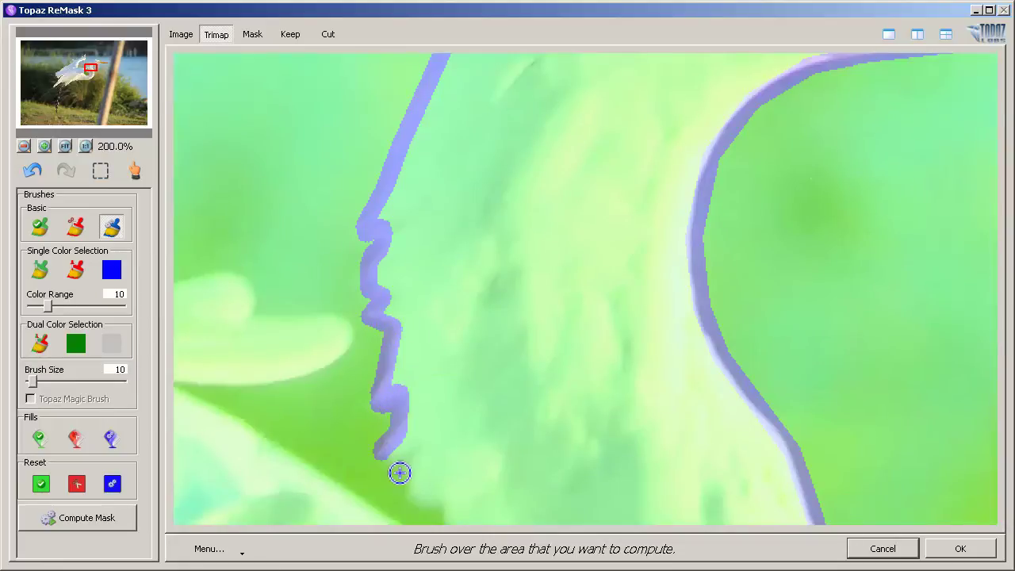
key("space")
mouse_move(401, 333)
left_mouse_down()
mouse_move(419, 367)
mouse_move(449, 370)
mouse_move(484, 406)
left_mouse_up()
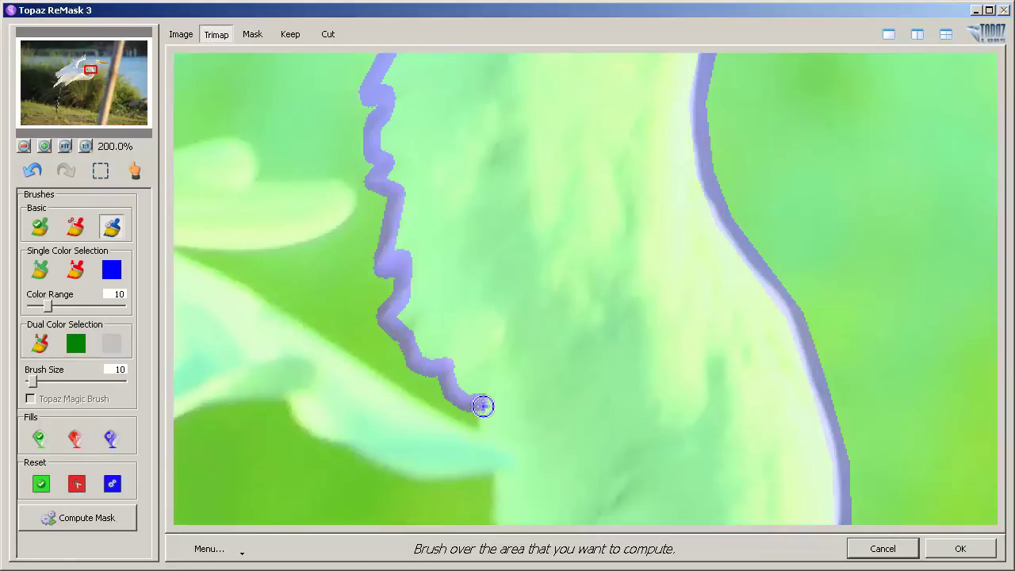
scroll(483, 406, "down", 3)
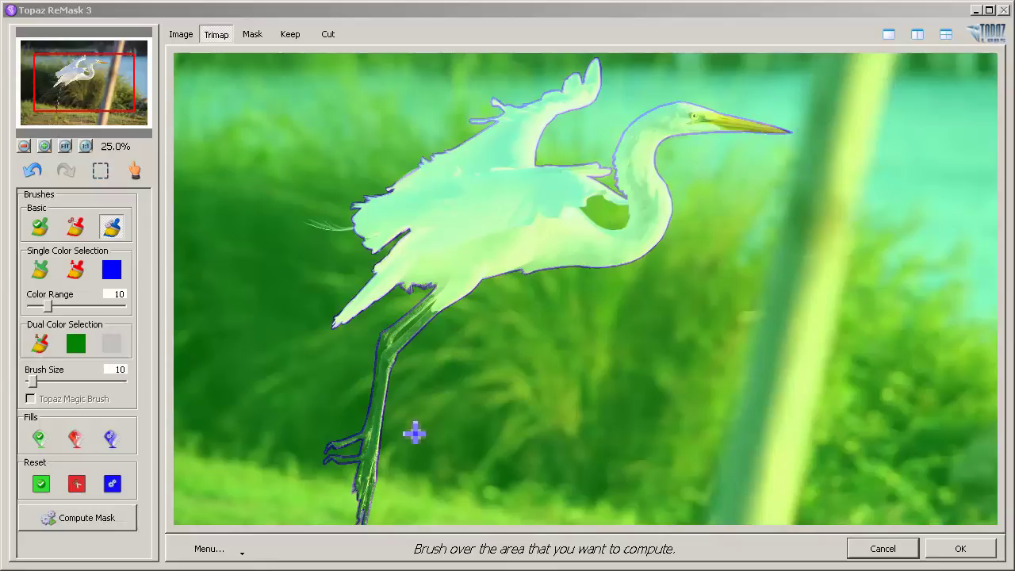
left_click(448, 17)
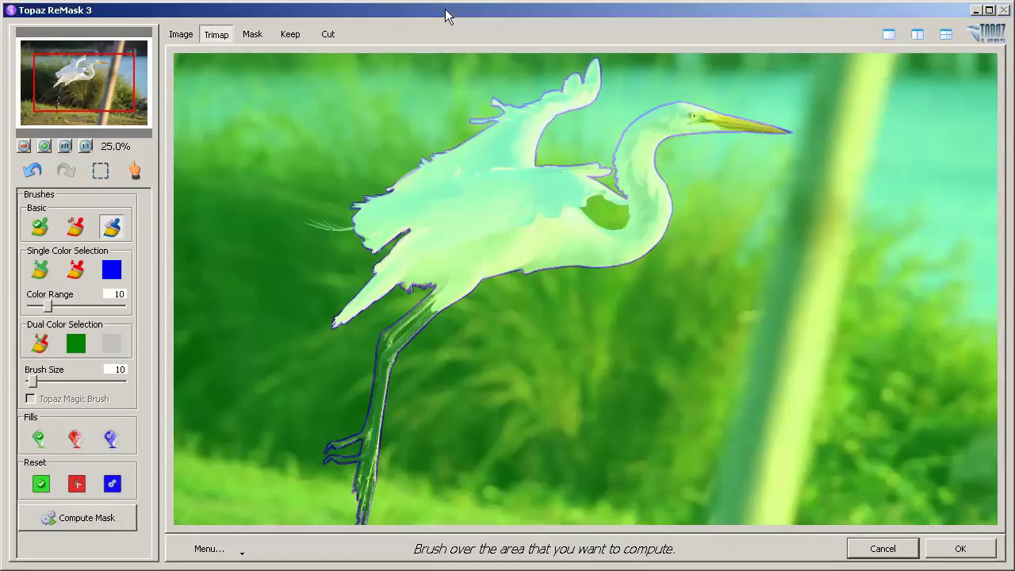
scroll(394, 361, "up", 2)
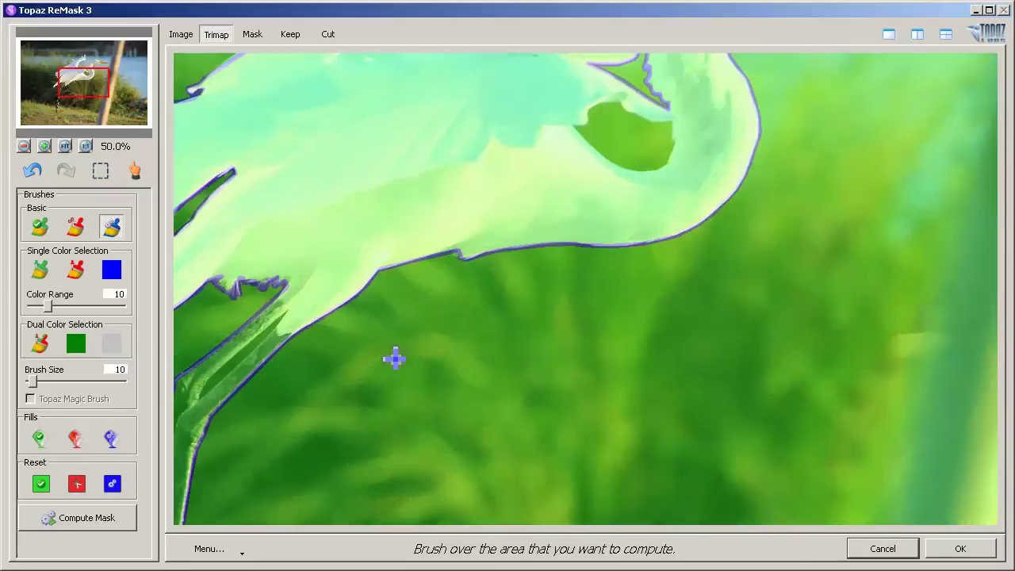
key("space")
key("space")
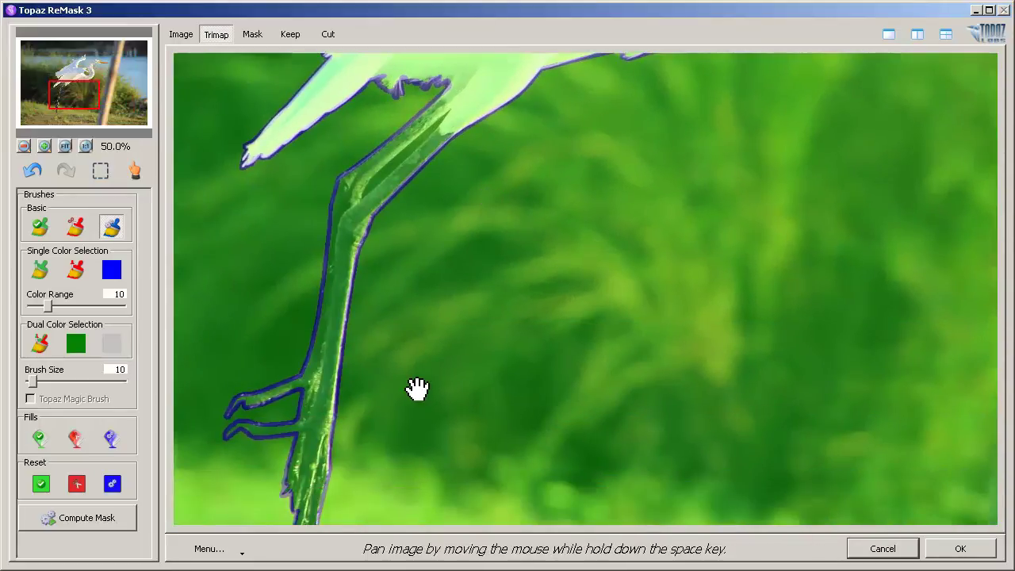
- Zoom to 200% and trace the compute band around the gap inside the neck loop
mouse_move(499, 100)
left_mouse_down()
mouse_move(487, 204)
mouse_move(437, 336)
mouse_move(696, 185)
mouse_move(642, 199)
mouse_move(597, 254)
left_mouse_up()
scroll(597, 254, "up", 2)
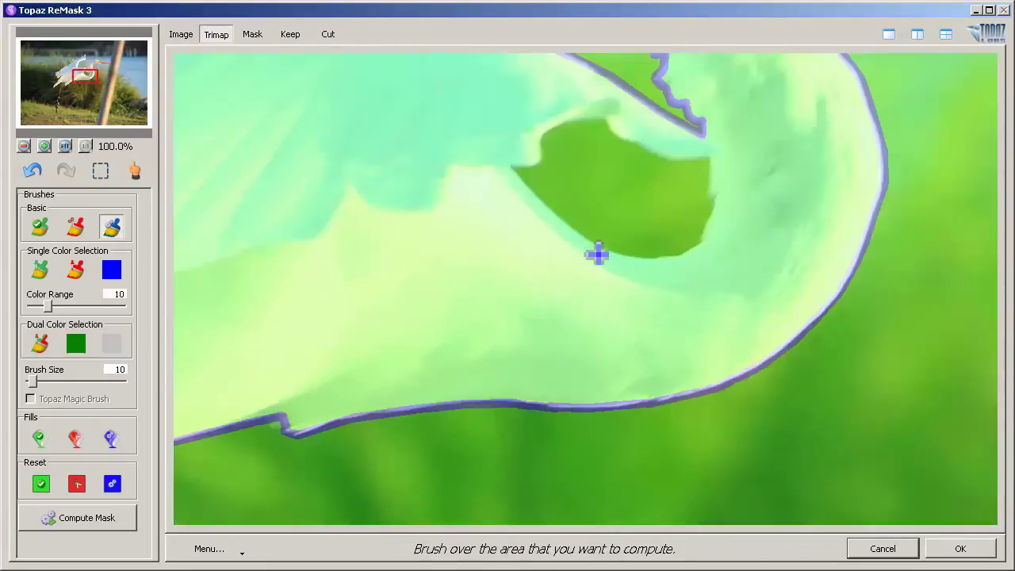
key("space")
left_click_drag(626, 154, 568, 370)
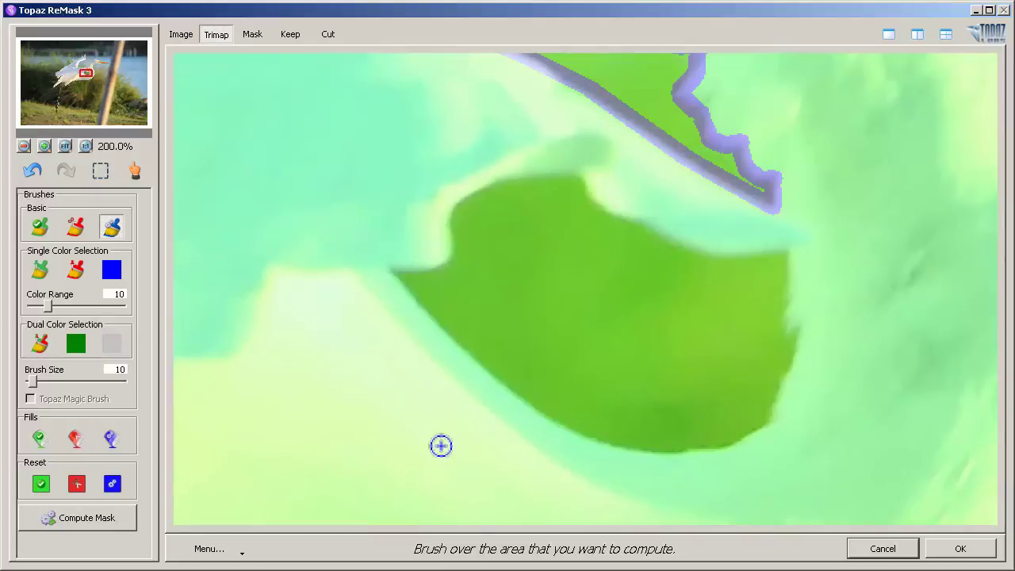
mouse_move(592, 440)
left_mouse_down()
mouse_move(716, 453)
mouse_move(767, 434)
mouse_move(801, 396)
mouse_move(790, 253)
mouse_move(700, 260)
mouse_move(607, 213)
mouse_move(580, 180)
mouse_move(524, 180)
mouse_move(458, 203)
mouse_move(447, 212)
mouse_move(460, 247)
mouse_move(448, 264)
mouse_move(395, 275)
mouse_move(425, 313)
mouse_move(524, 371)
mouse_move(514, 388)
mouse_move(543, 416)
mouse_move(614, 447)
left_mouse_up()
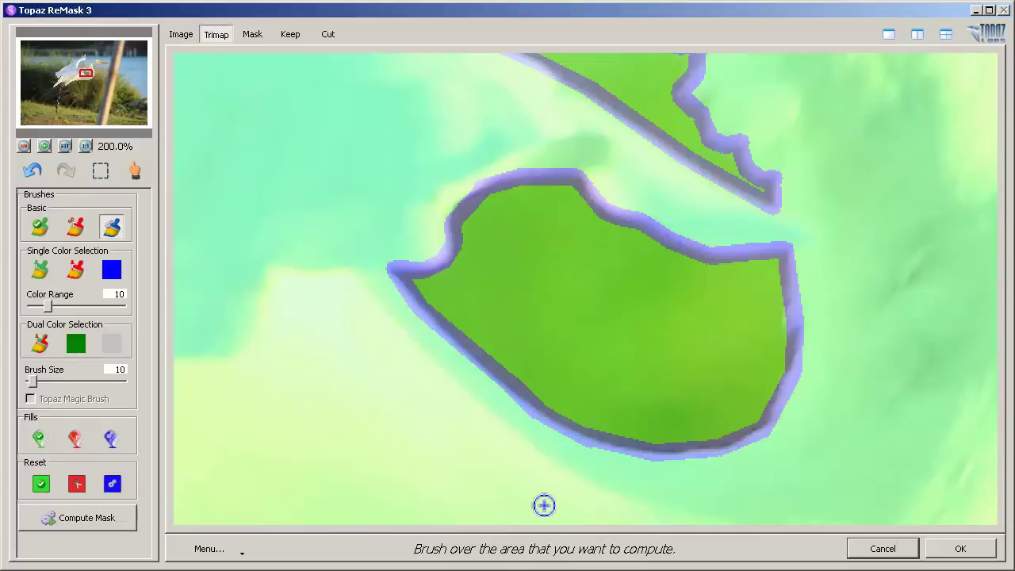
- Trace the blue band along both inner leg edges, enclosing the gap between the legs
key("space")
mouse_move(421, 499)
left_mouse_down()
mouse_move(431, 381)
mouse_move(412, 353)
mouse_move(551, 278)
mouse_move(399, 320)
mouse_move(644, 285)
mouse_move(323, 324)
mouse_move(562, 238)
mouse_move(390, 381)
left_mouse_up()
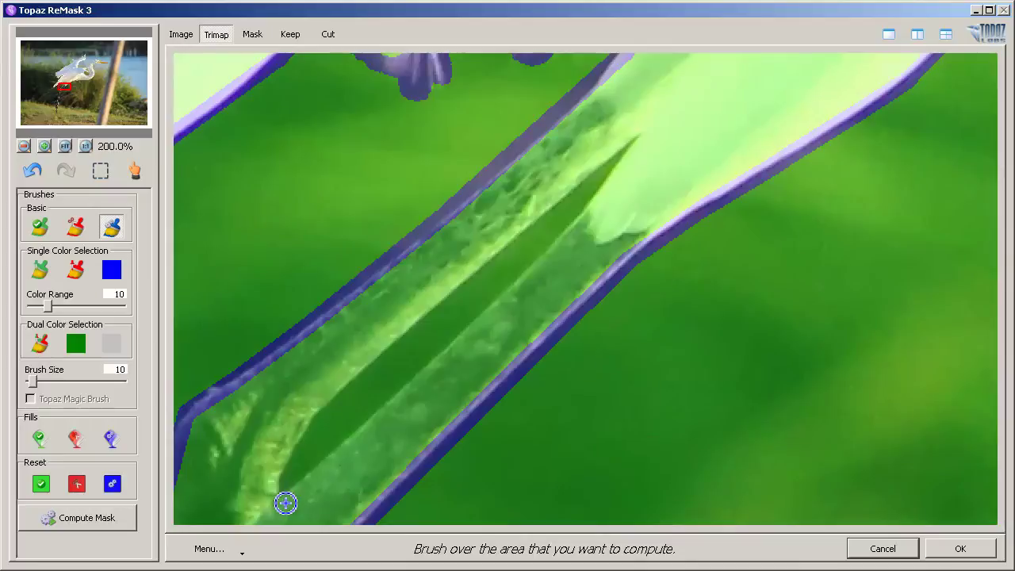
mouse_move(283, 498)
left_mouse_down()
mouse_move(479, 354)
mouse_move(481, 324)
left_mouse_up()
mouse_move(547, 265)
left_mouse_down()
mouse_move(596, 220)
mouse_move(642, 138)
left_mouse_up()
mouse_move(572, 194)
left_mouse_down()
mouse_move(503, 268)
mouse_move(397, 337)
mouse_move(387, 363)
mouse_move(316, 420)
mouse_move(281, 499)
left_mouse_up()
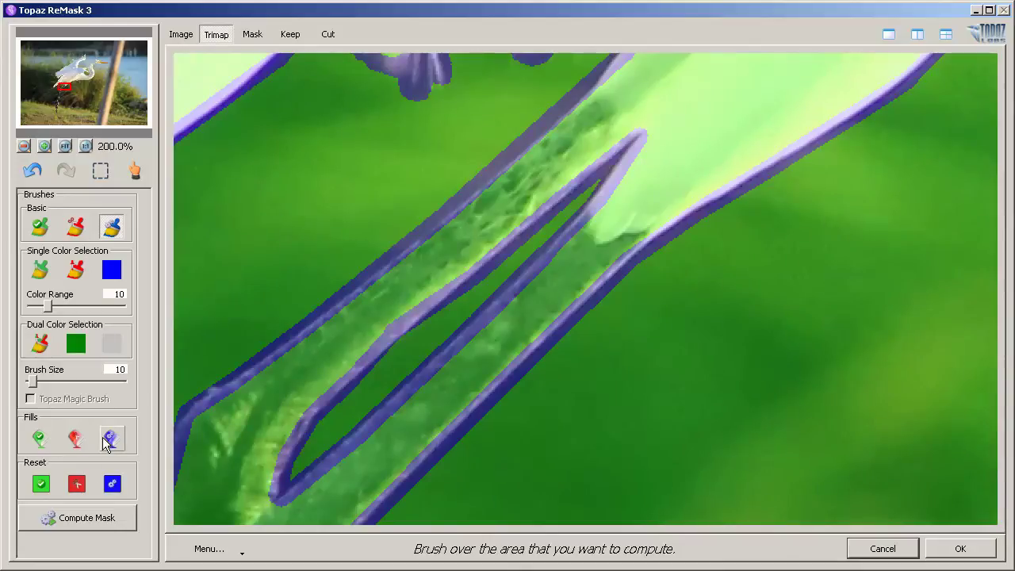
- Use the red Fill bucket to mark the leg gap, the background and the neck-loop gap as cut
left_click(76, 441)
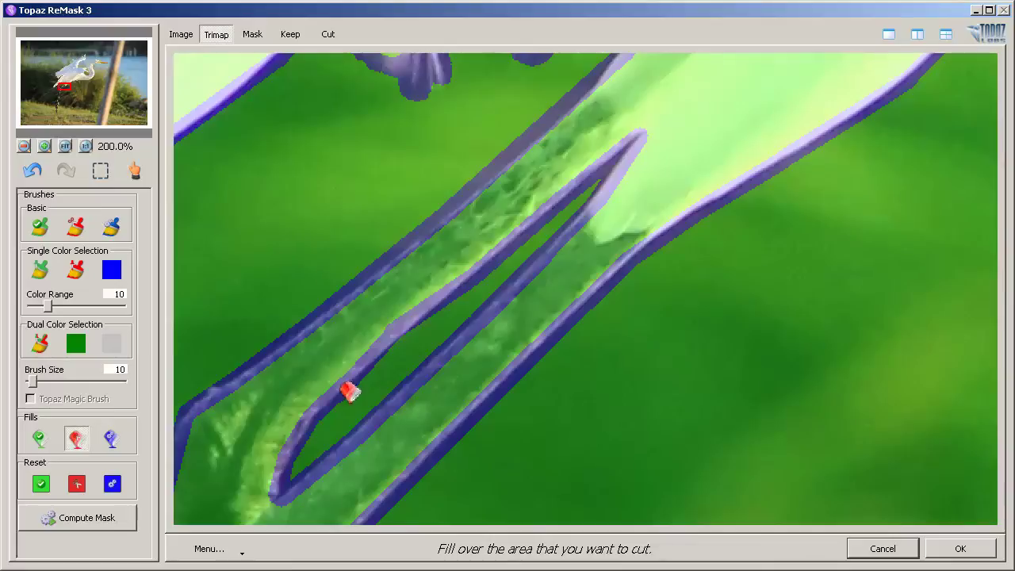
left_click(376, 389)
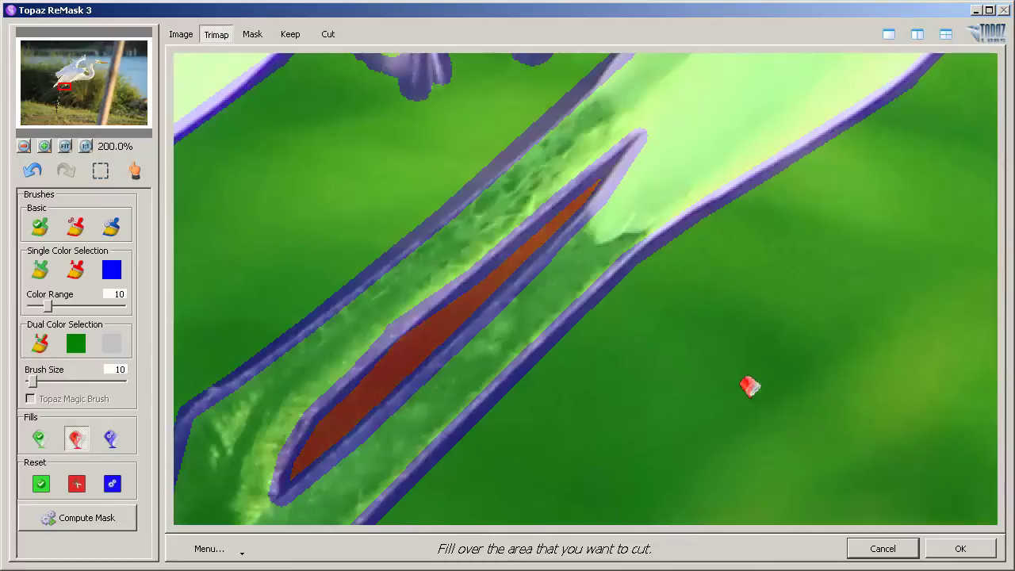
scroll(749, 387, "down", 3)
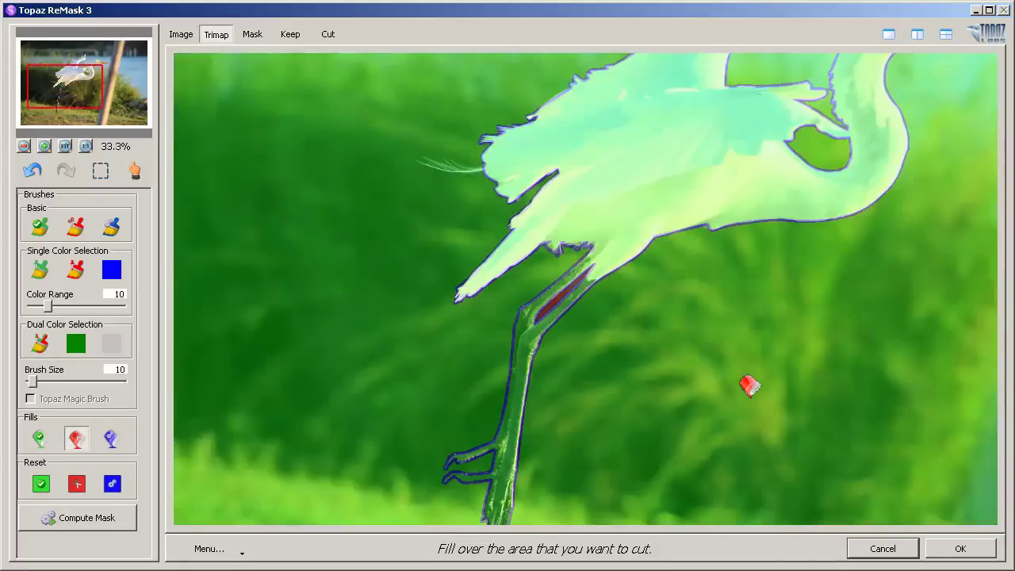
left_click_drag(750, 387, 624, 336)
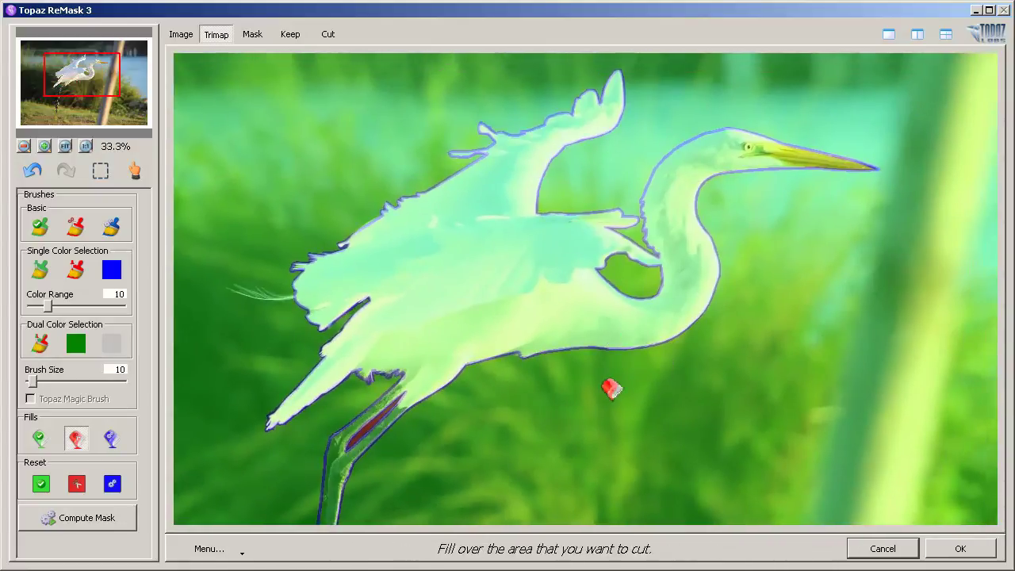
left_click(565, 400)
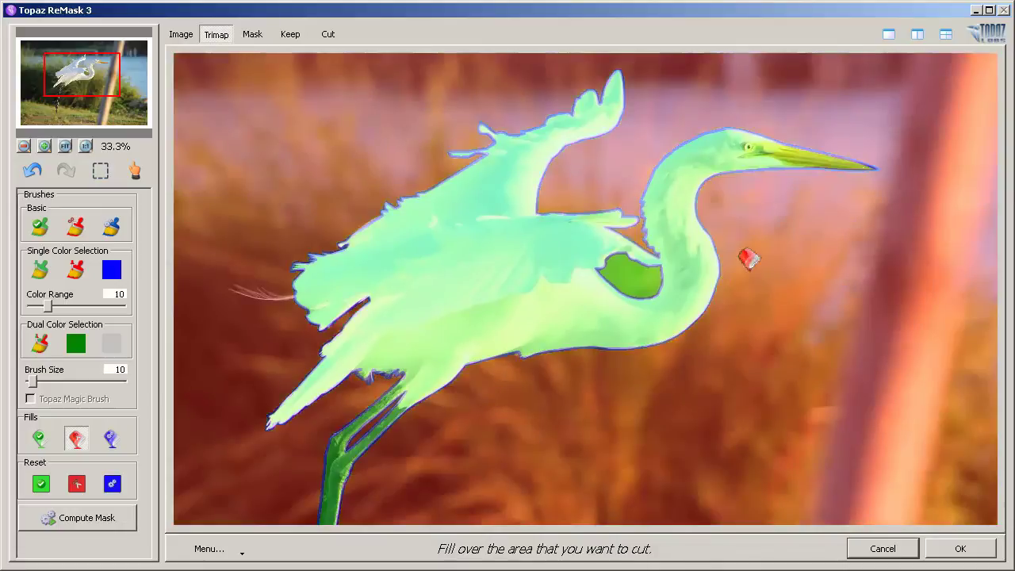
left_click(633, 278)
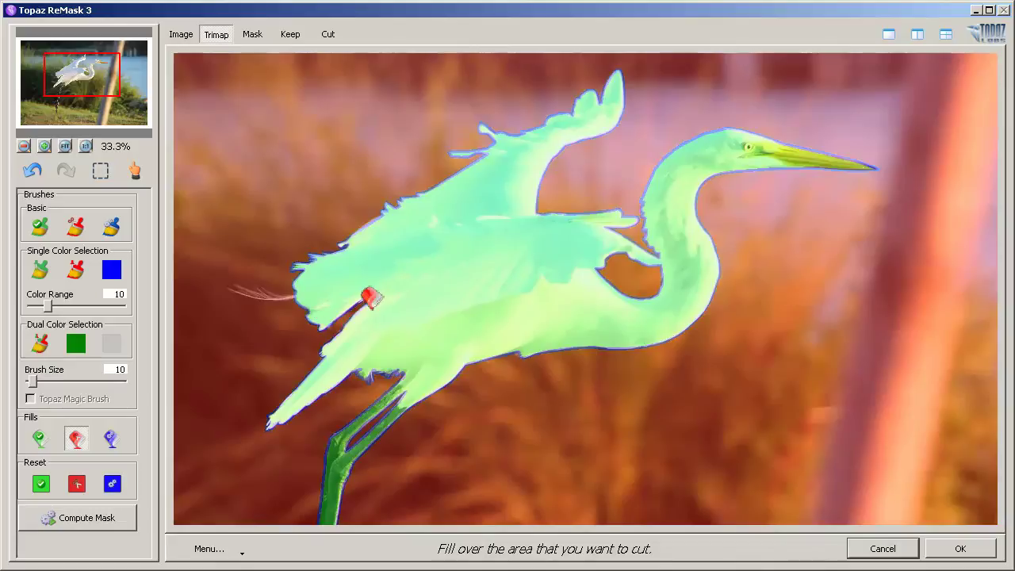
- Compute the mask and switch to the Keep preview showing the isolated egret
left_click(100, 525)
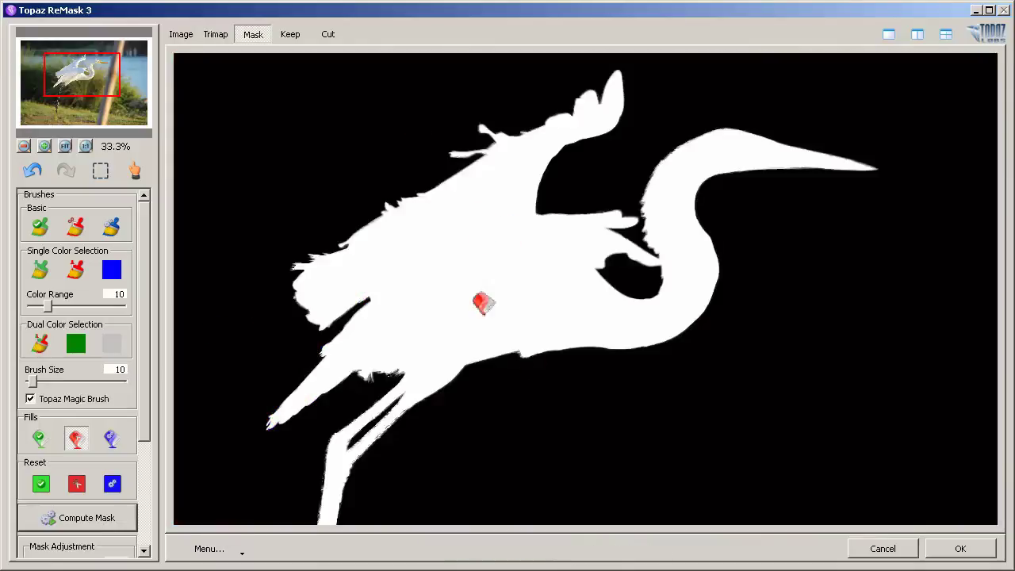
left_click(291, 36)
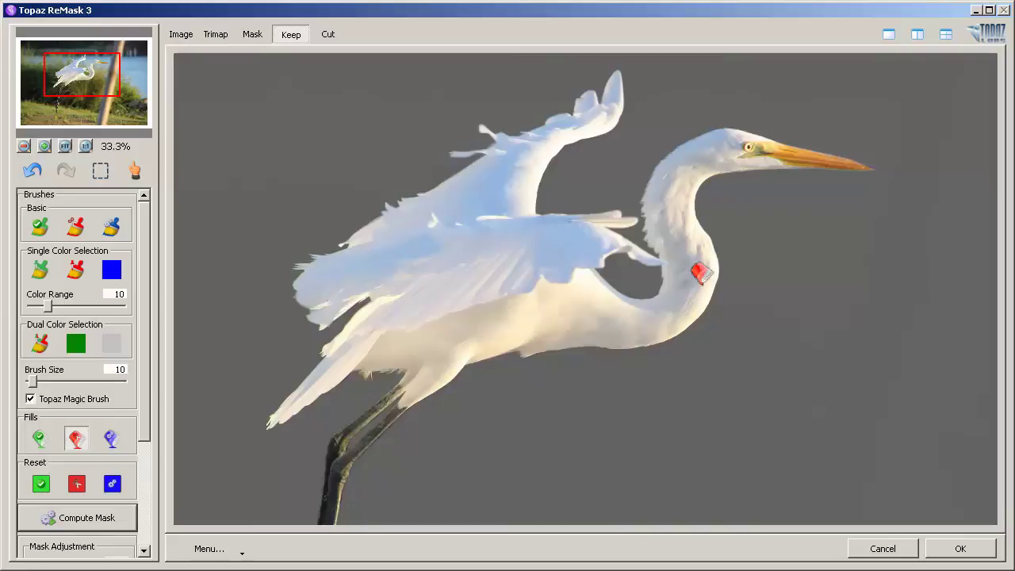
- Zoom in and use the Cut brush to clean dark specks off the leg edge
scroll(700, 273, "up", 4)
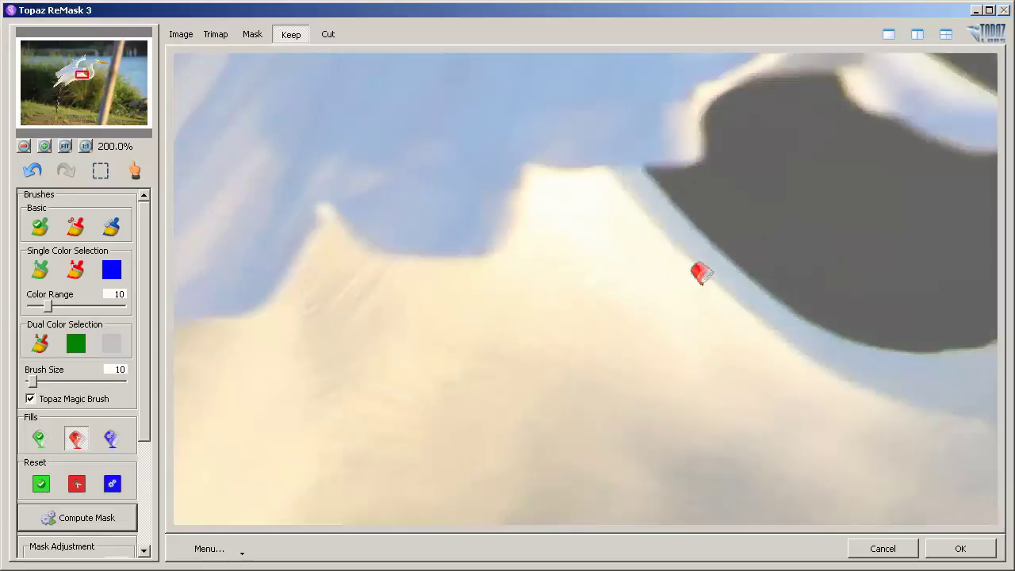
scroll(701, 273, "down", 1)
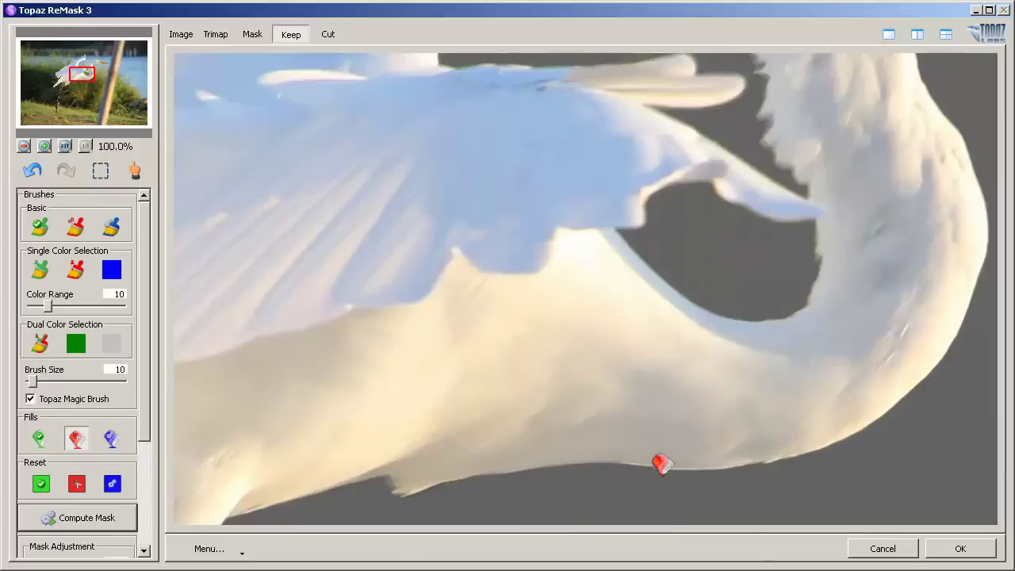
key("space")
left_click_drag(857, 278, 478, 424)
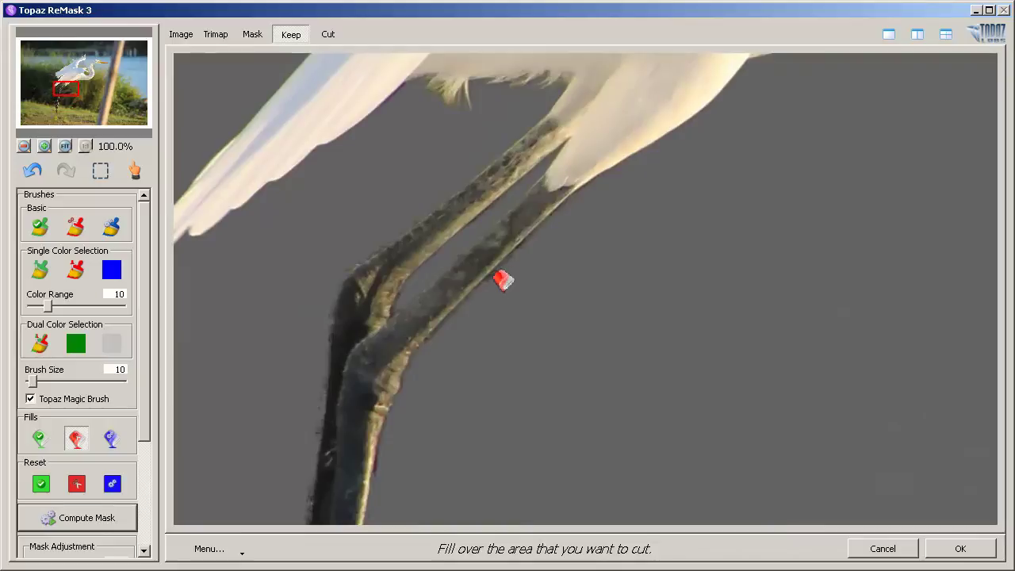
scroll(503, 280, "up", 1)
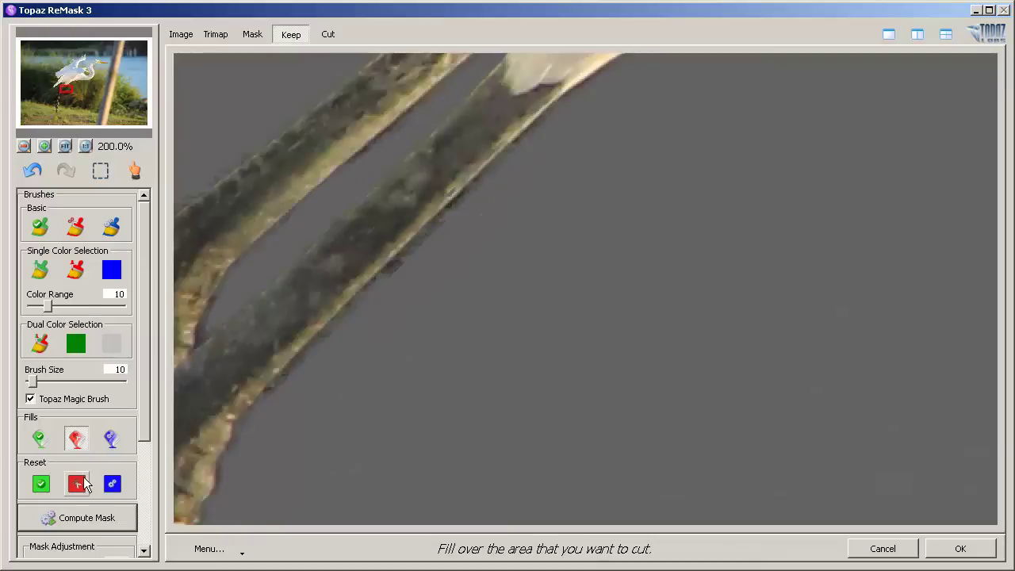
left_click(74, 230)
left_click_drag(436, 248, 412, 259)
left_click_drag(464, 216, 498, 183)
mouse_move(547, 138)
left_mouse_down()
mouse_move(425, 279)
mouse_move(346, 329)
mouse_move(308, 374)
left_mouse_up()
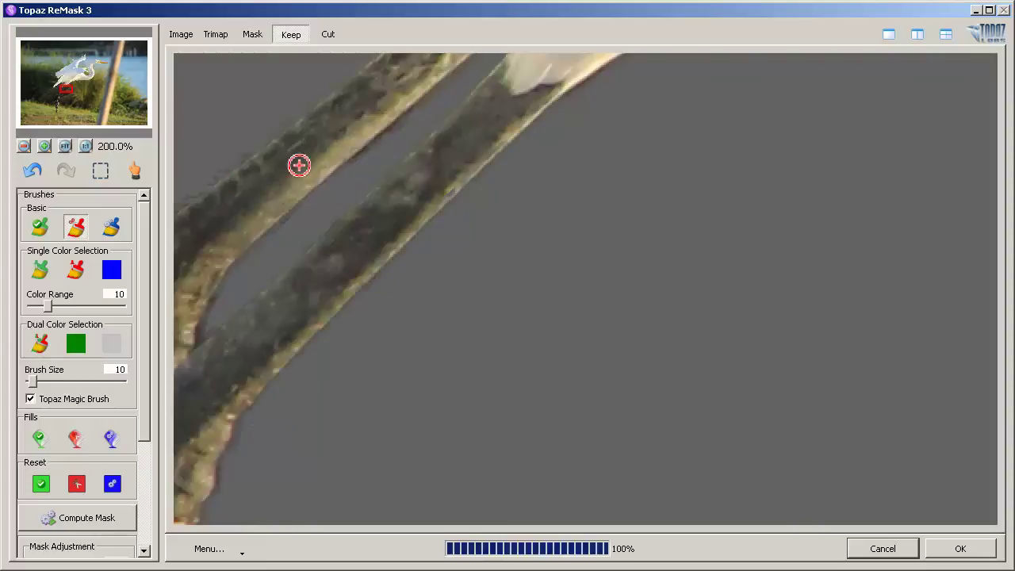
- Switch to the Keep brush and restore the lower edge of the beak and throat
key("space")
key("space")
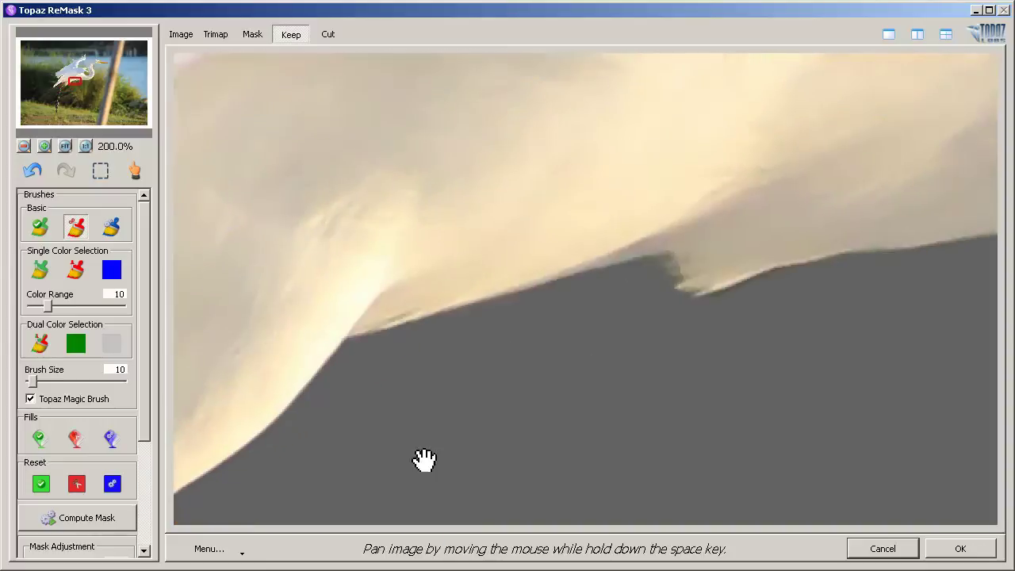
left_click(39, 228)
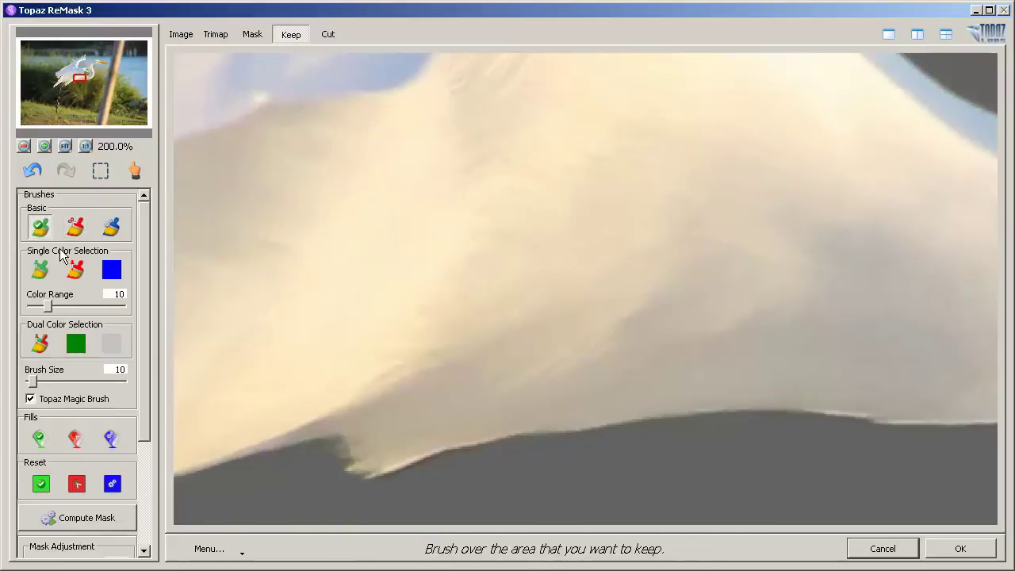
key("space")
key("space")
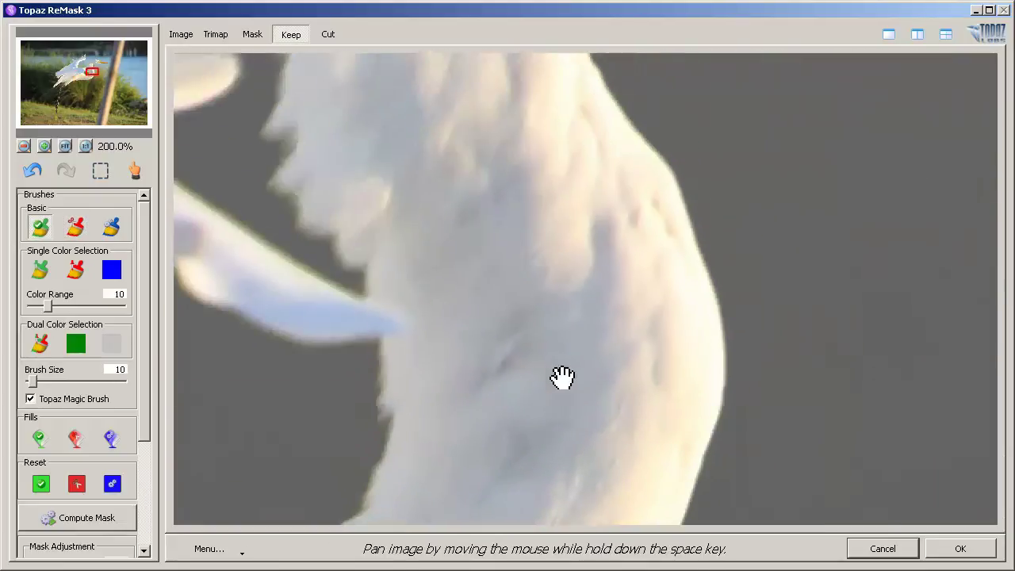
key("space")
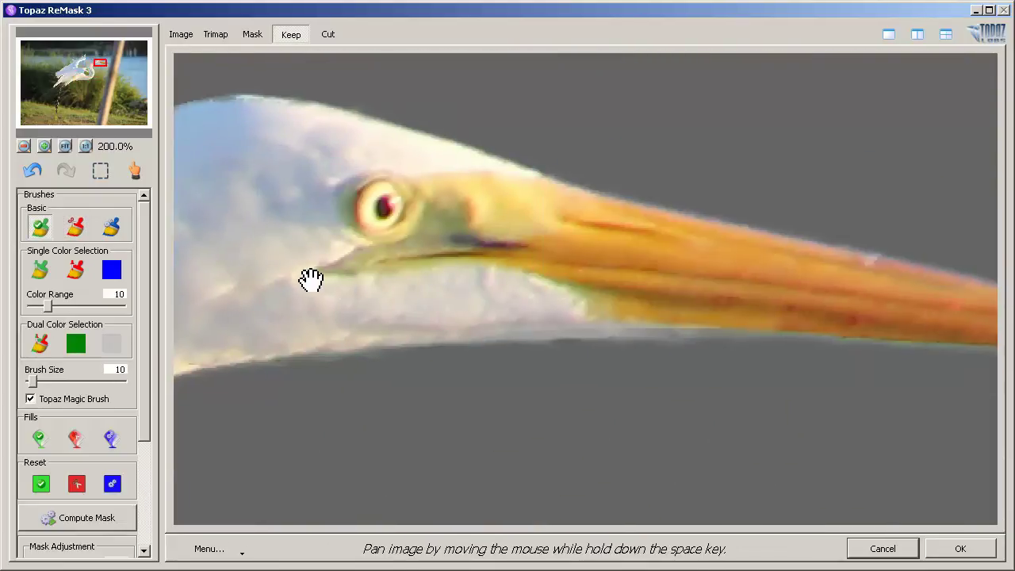
mouse_move(554, 355)
left_mouse_down()
mouse_move(639, 333)
mouse_move(957, 354)
left_mouse_up()
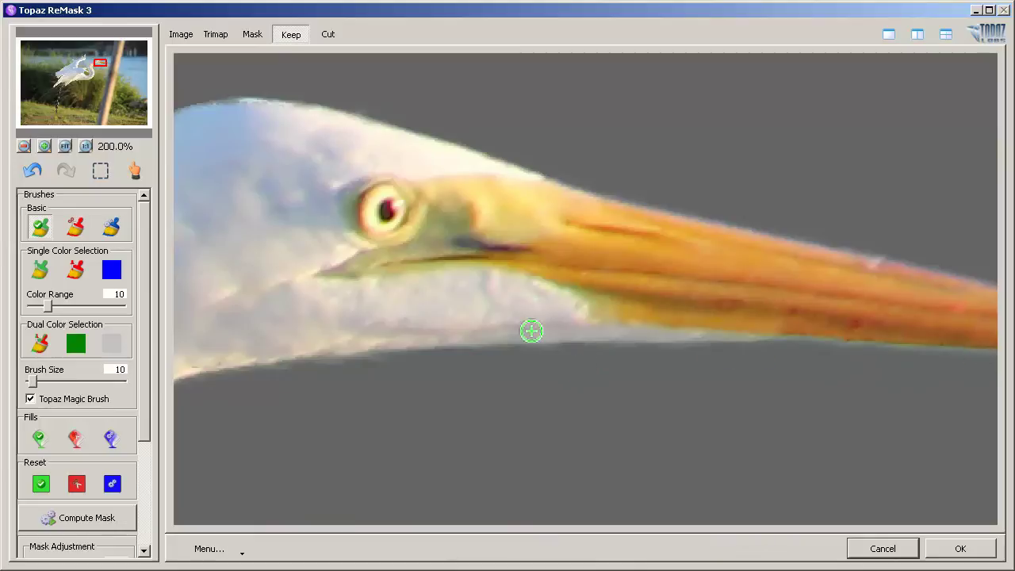
- Accept the ReMask cutout and hide the original Layer 1 to check the egret
left_click(961, 550)
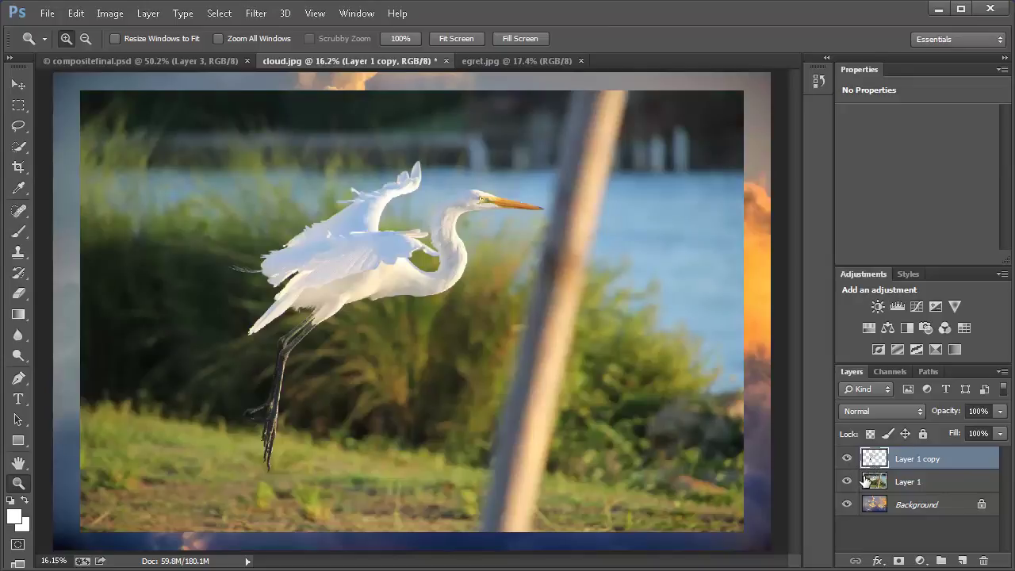
left_click(876, 484)
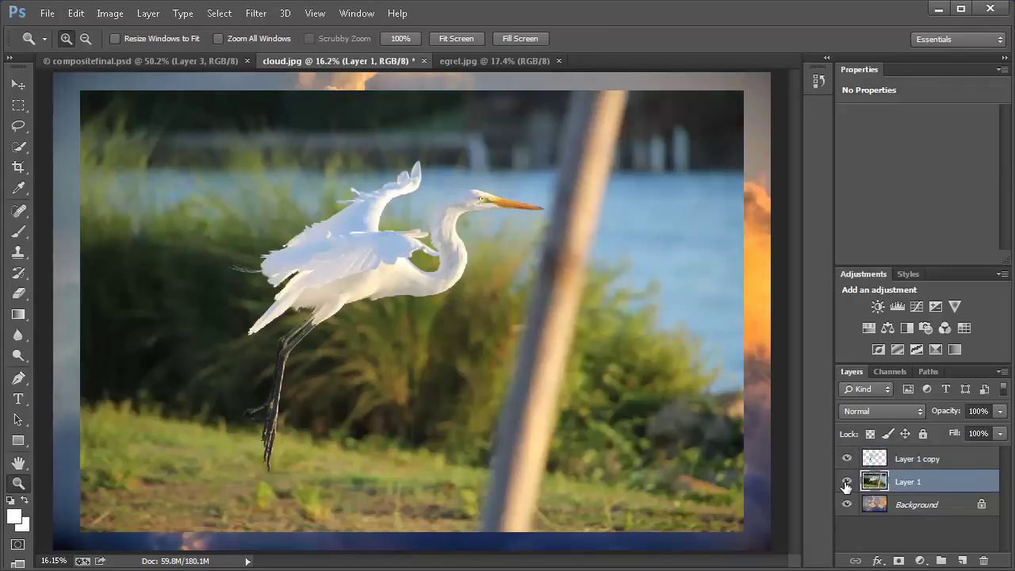
left_click(846, 483)
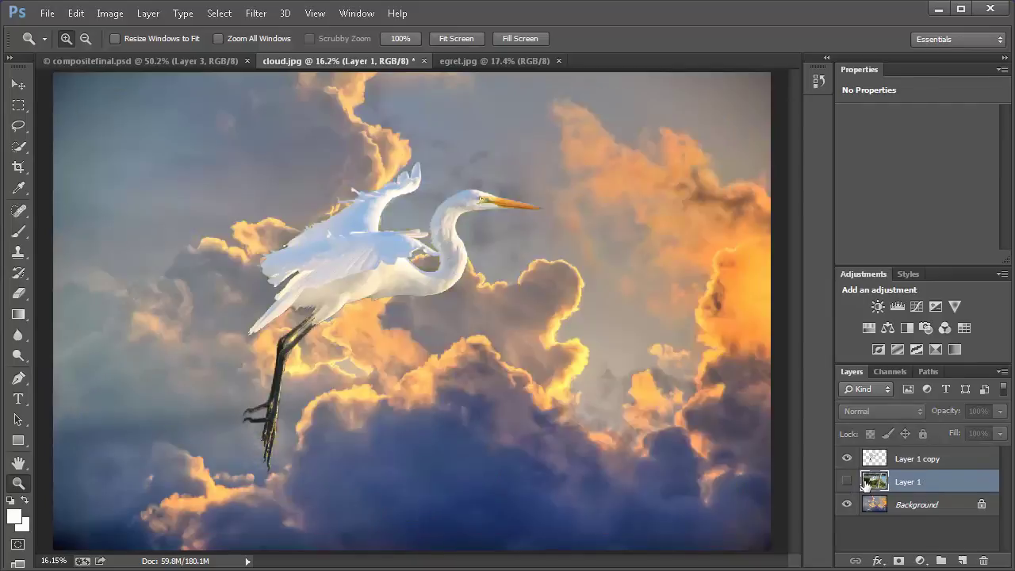
- Delete the original landscape Layer 1, leaving Layer 1 copy over the clouds
left_click(874, 460)
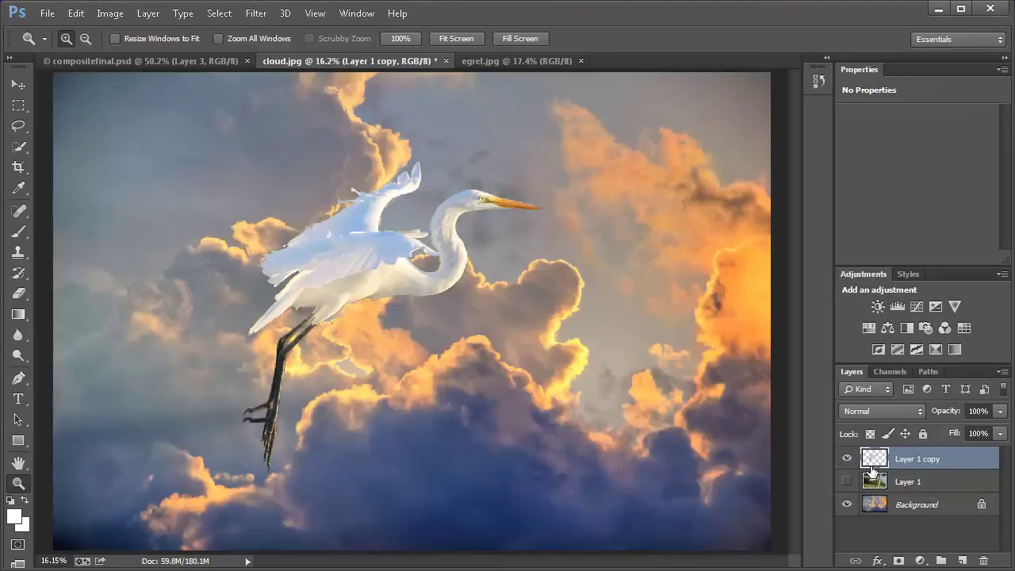
left_click(875, 482)
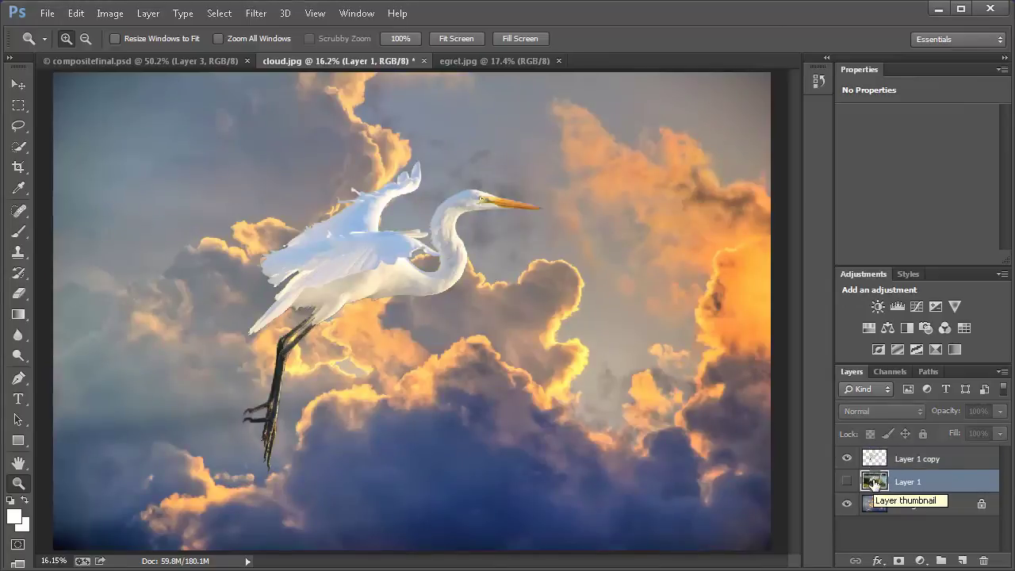
left_click(983, 561)
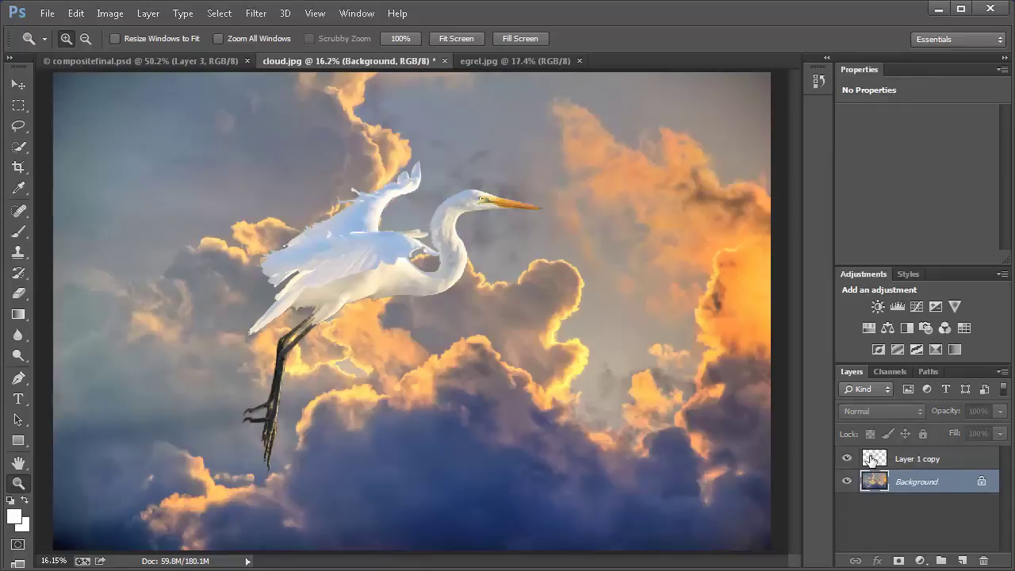
left_click(870, 461)
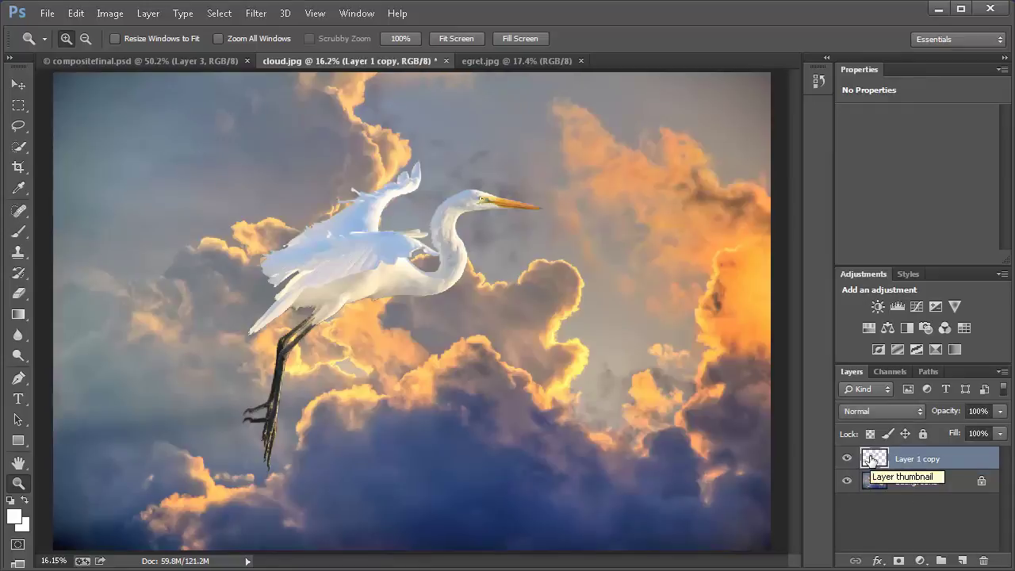
left_click(870, 480)
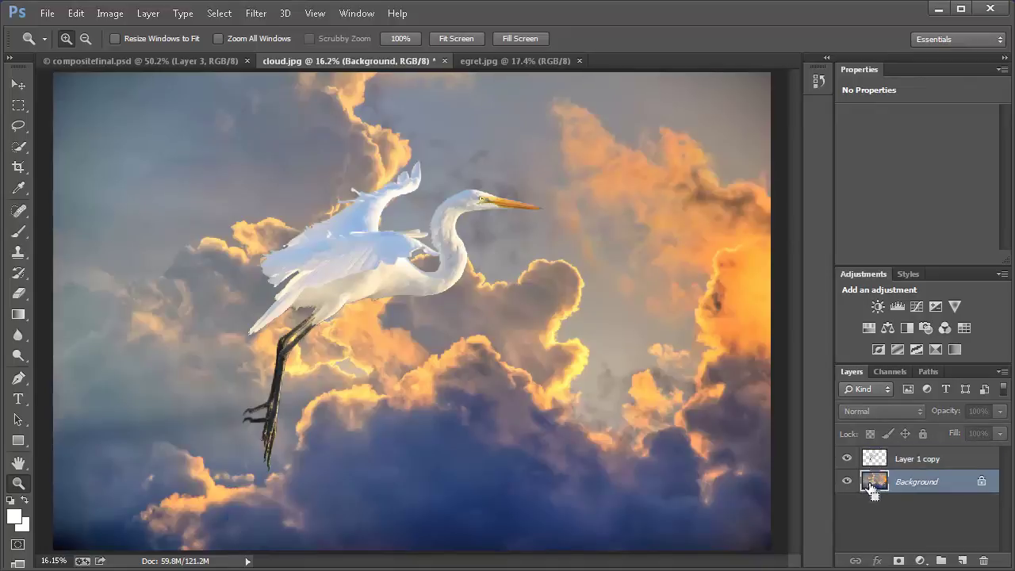
- Duplicate the cloud Background and scale the copy to about 142%, shifting it up and left
left_click_drag(873, 490, 872, 488)
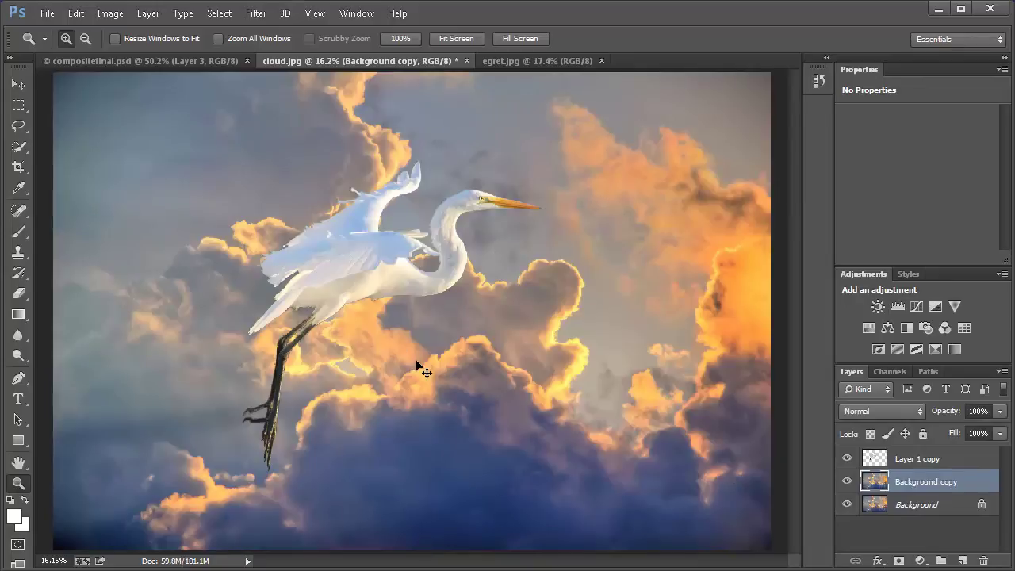
key("ctrl+minus")
key("ctrl+minus")
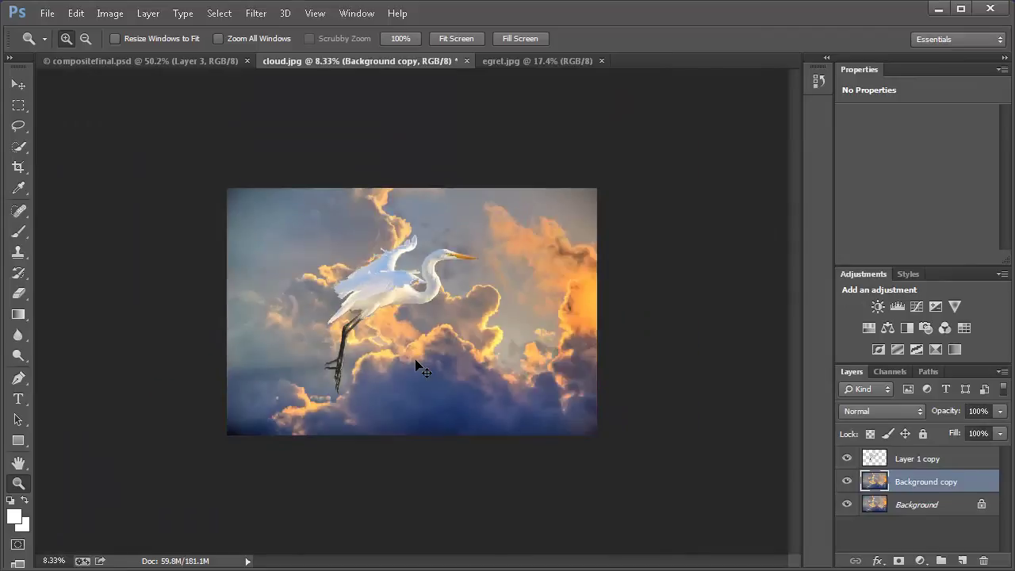
key("ctrl+t")
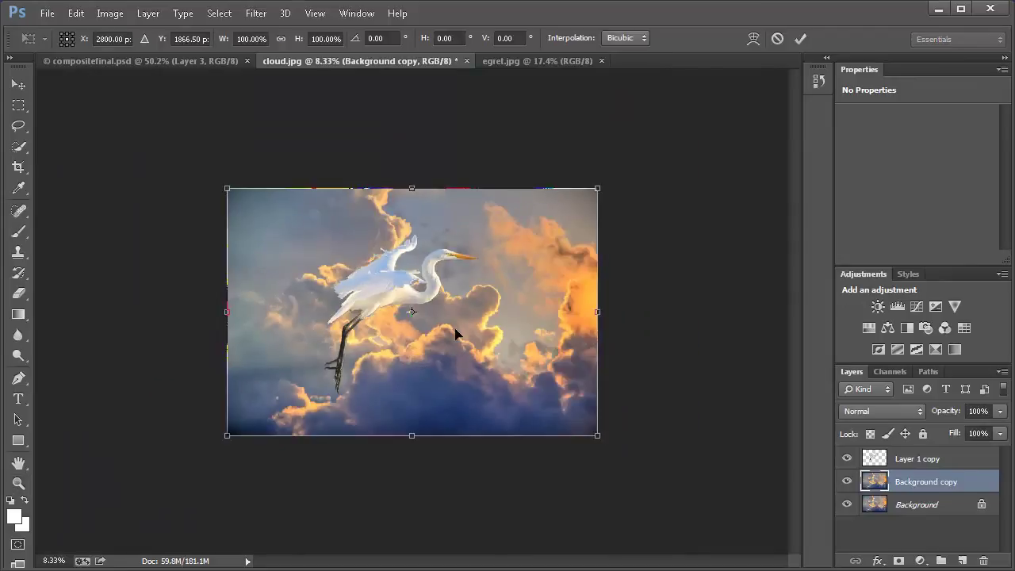
left_click_drag(231, 192, 162, 145)
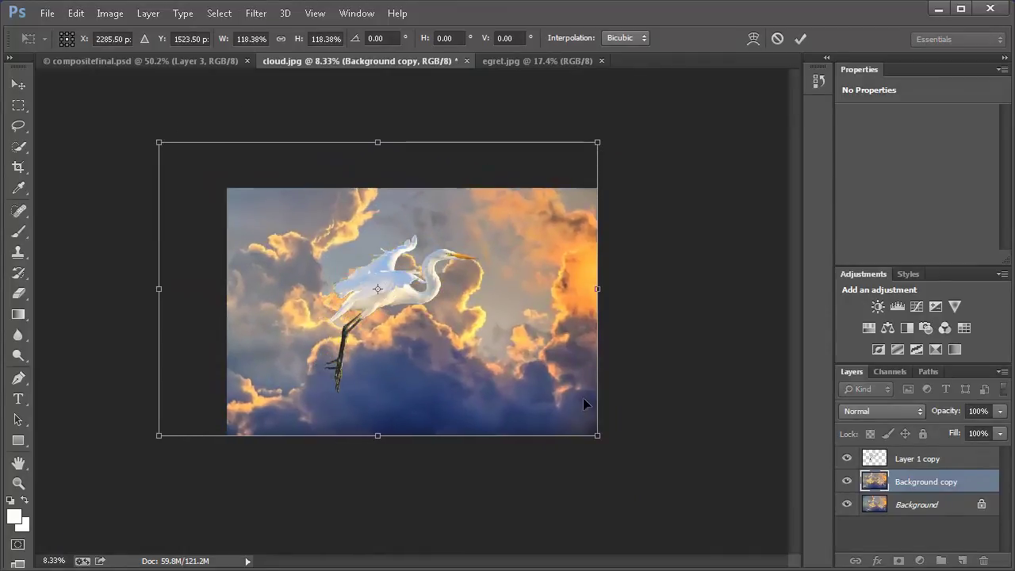
left_click_drag(597, 433, 648, 468)
left_click_drag(498, 397, 483, 362)
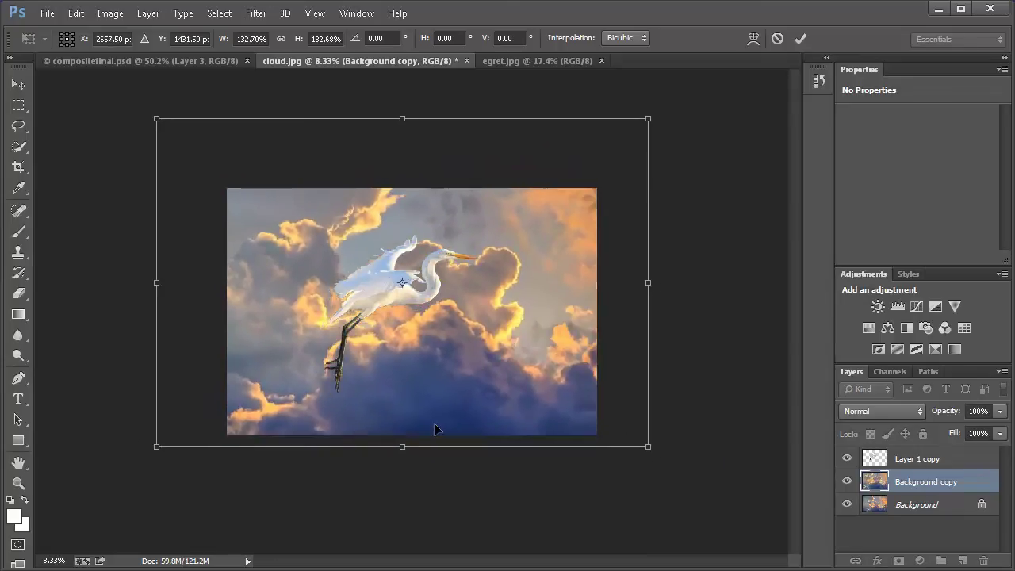
left_click_drag(157, 448, 114, 462)
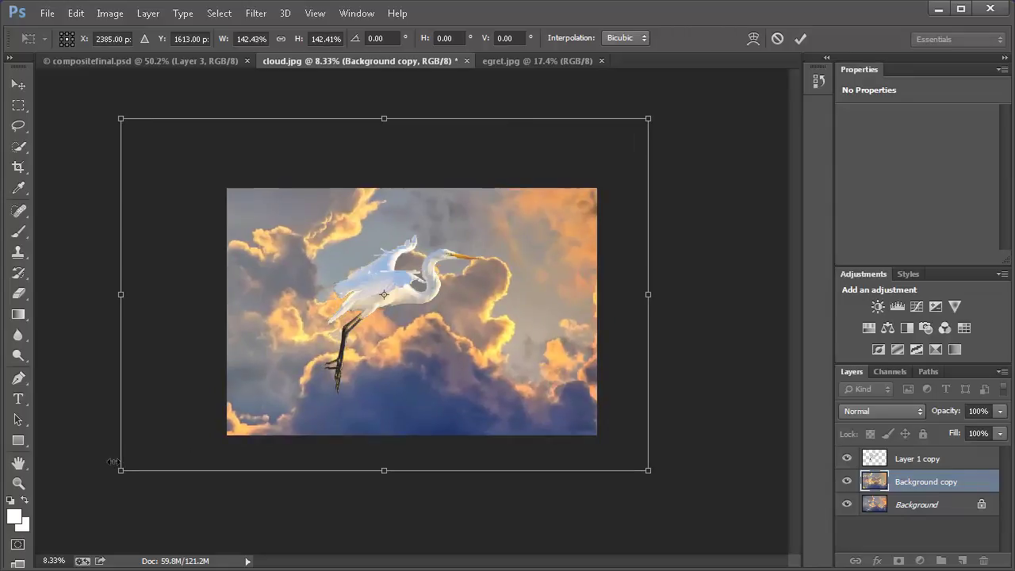
mouse_move(447, 373)
left_mouse_down()
mouse_move(441, 359)
mouse_move(481, 361)
mouse_move(463, 364)
left_mouse_up()
key("ctrl+space")
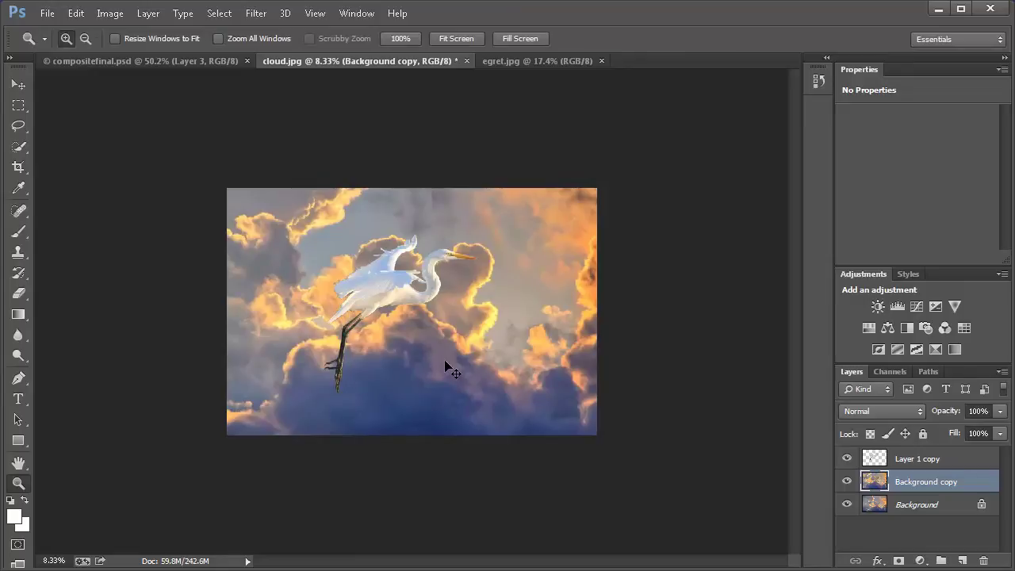
key("ctrl+0")
left_click(880, 460)
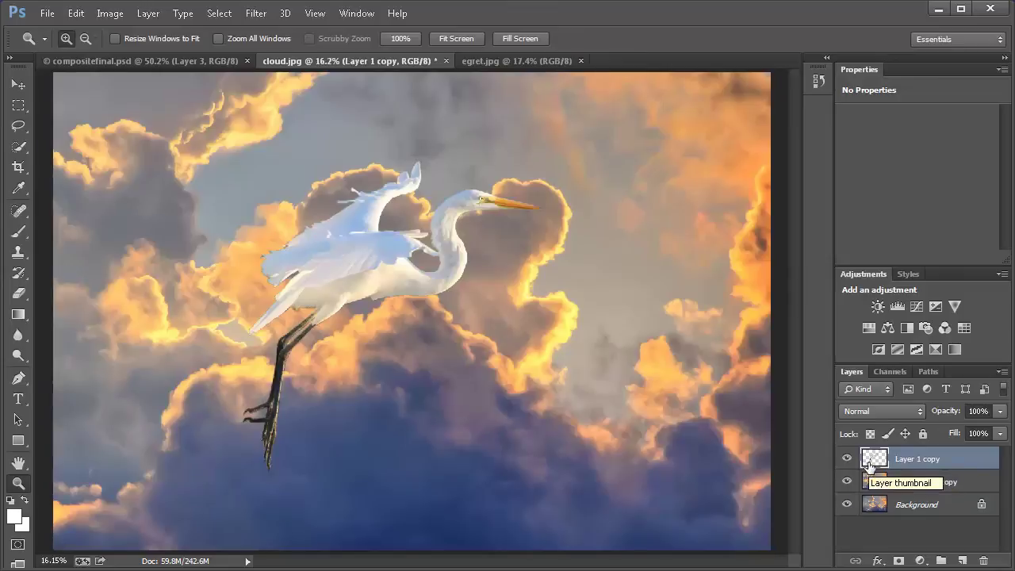
- Drag the egret layer down and left so it flies over the central glowing cloud mass
left_click(19, 84)
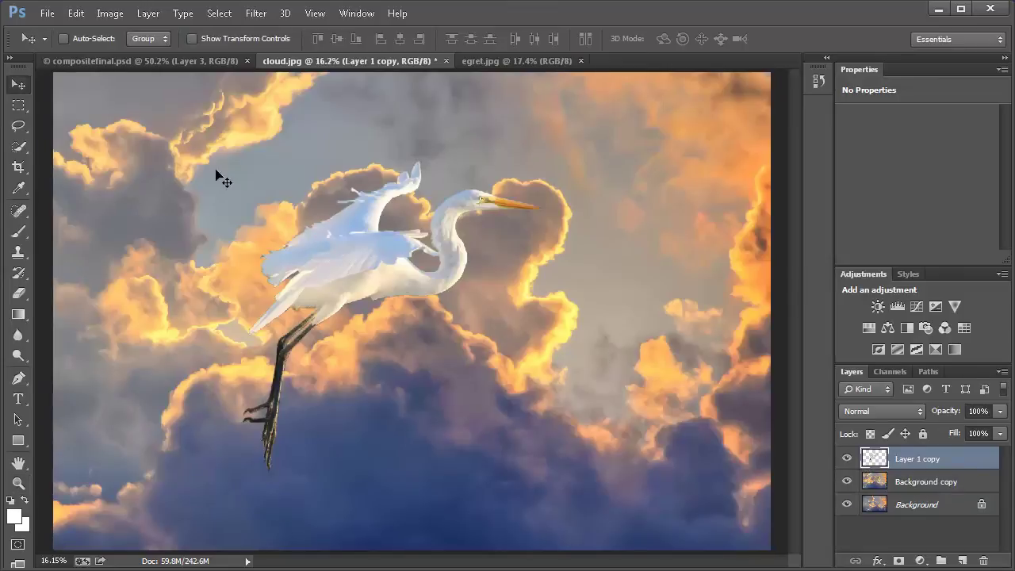
left_click_drag(374, 239, 366, 259)
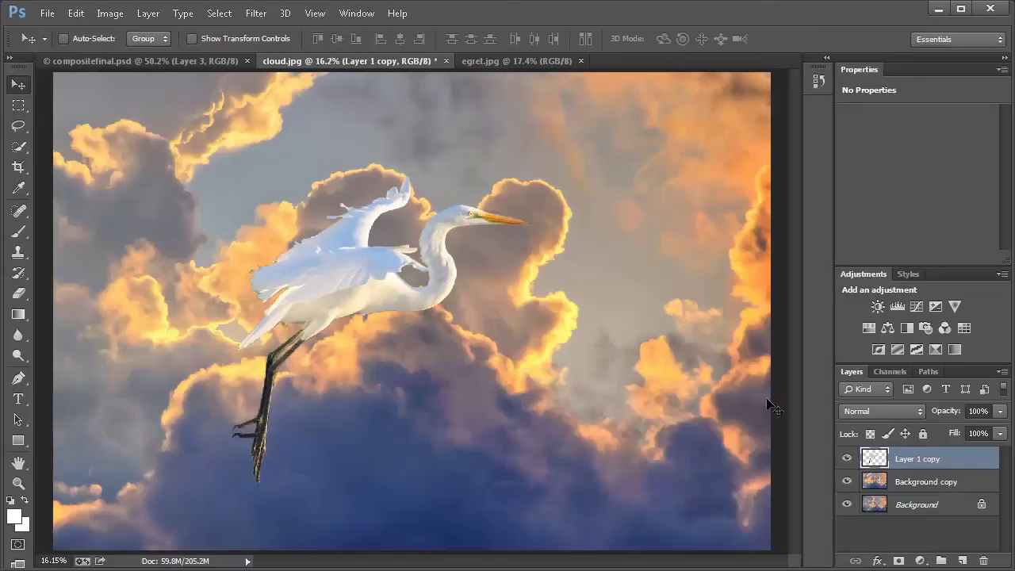
left_click_drag(365, 302, 333, 325)
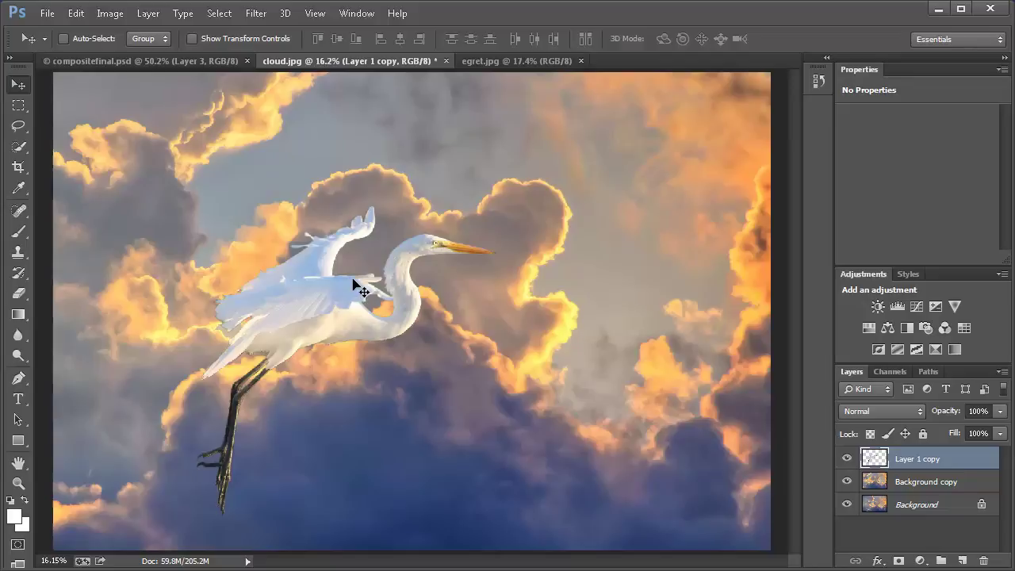
left_click(878, 494)
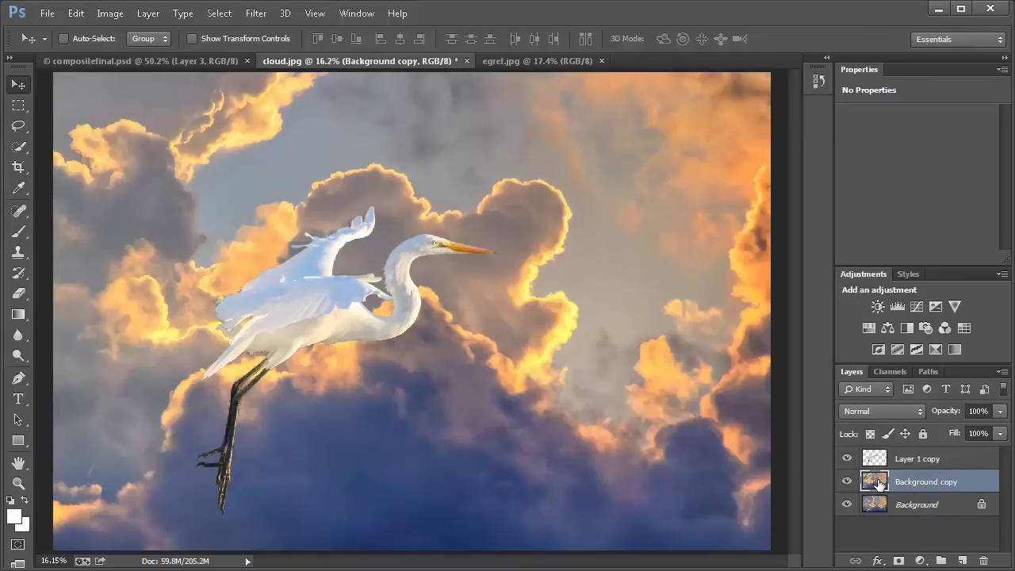
- Add a Curves 1 adjustment layer clipped to the Background copy clouds
left_click(150, 14)
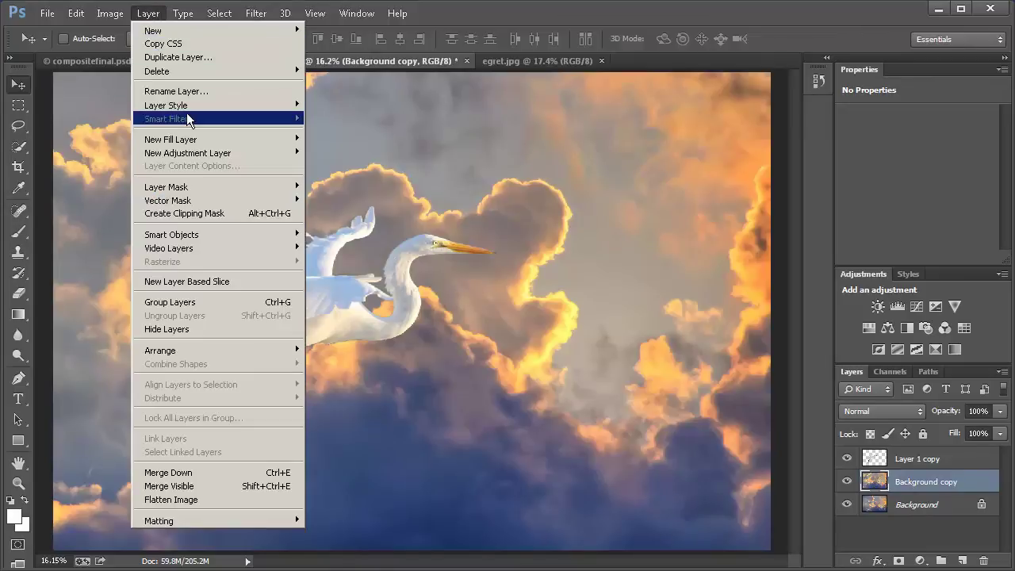
mouse_move(200, 141)
mouse_move(215, 108)
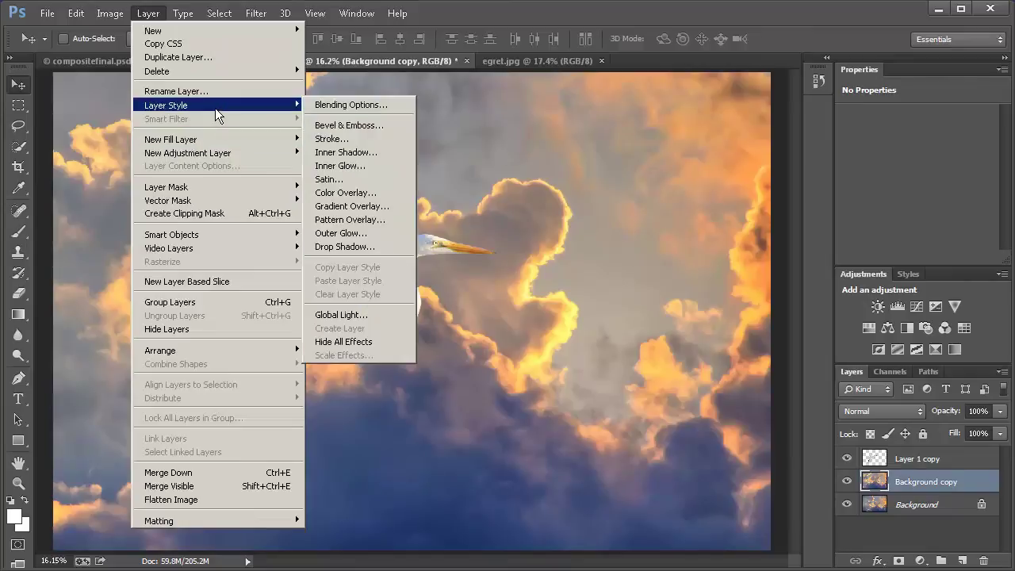
mouse_move(219, 191)
mouse_move(248, 153)
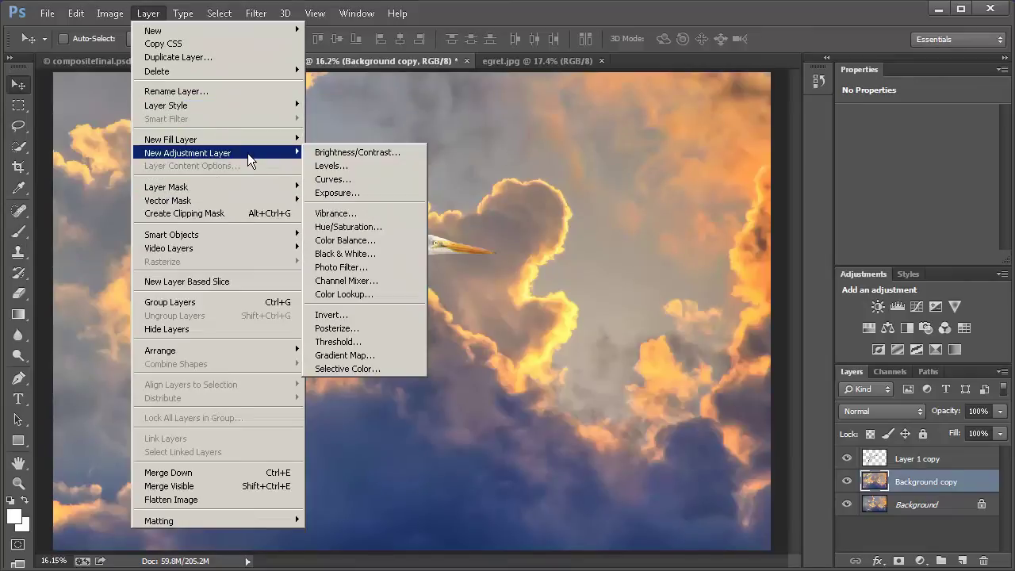
left_click(338, 186)
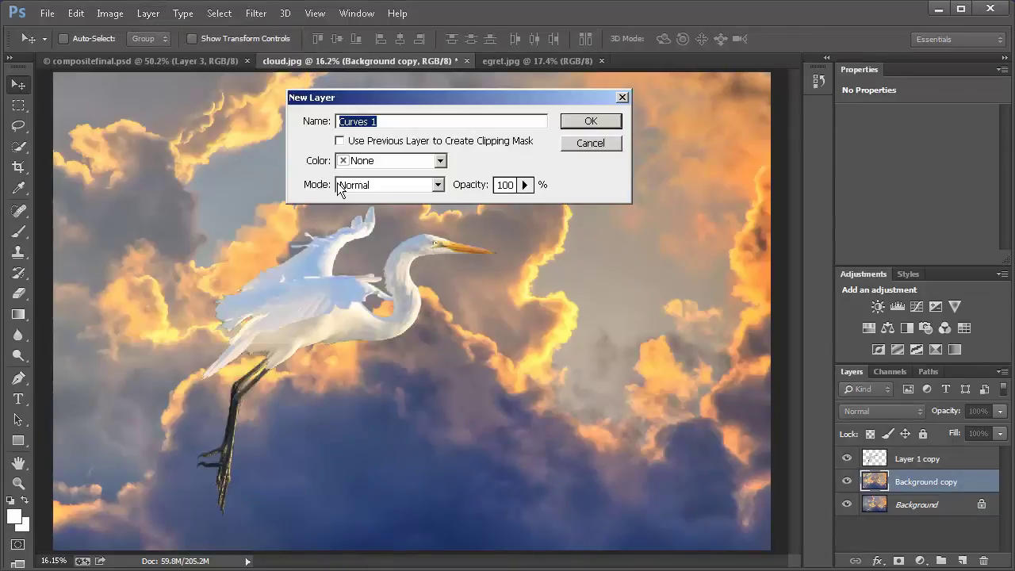
left_click(356, 144)
left_click(601, 120)
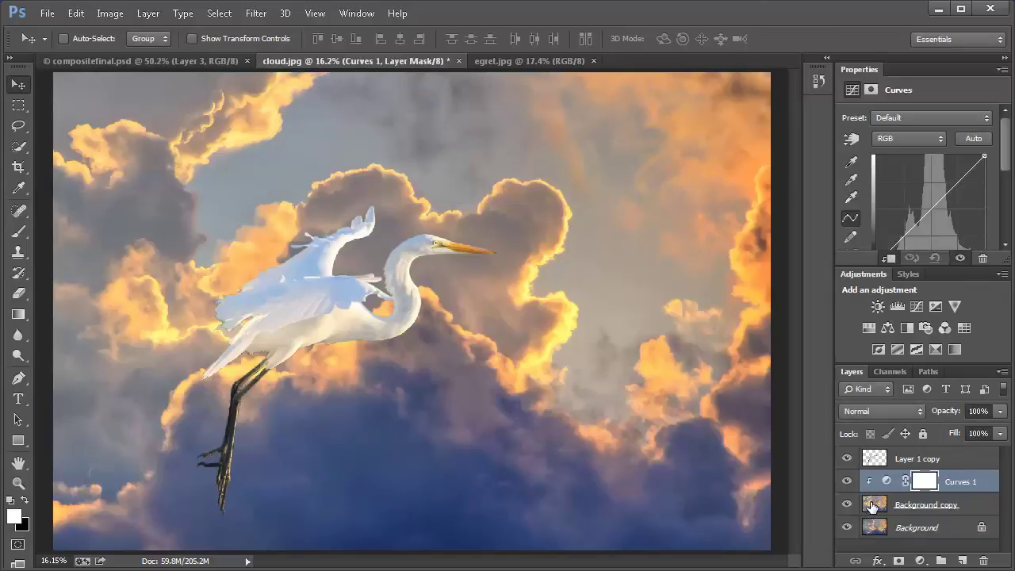
- Add a Curves 2 adjustment layer clipped to the egret's Layer 1 copy
left_click(874, 460)
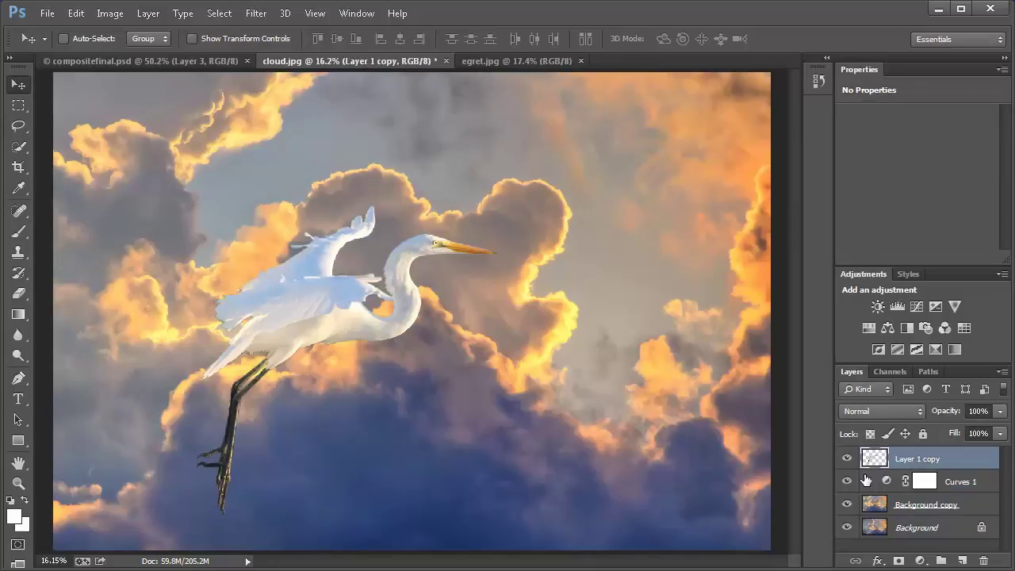
left_click(147, 13)
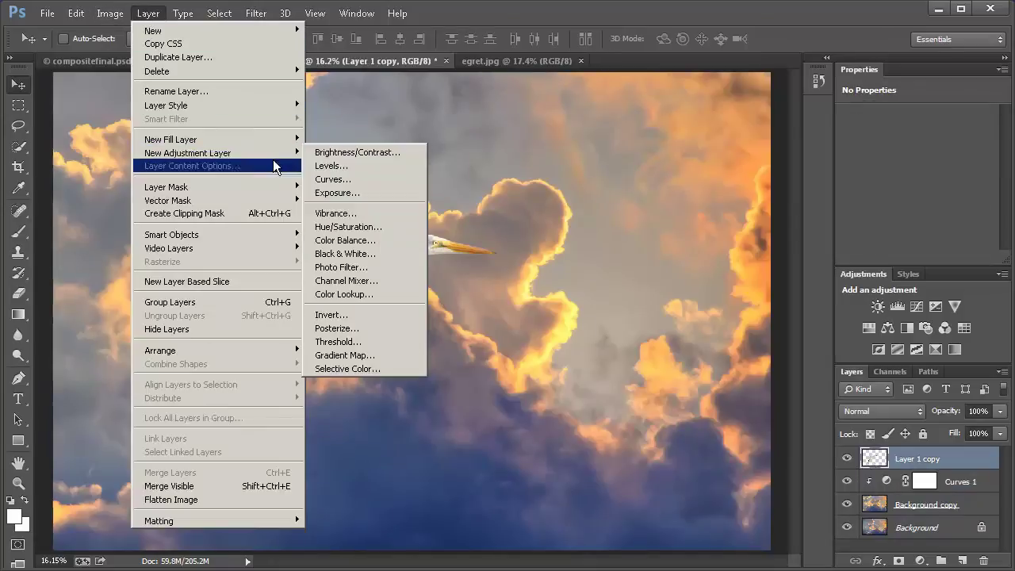
left_click(334, 179)
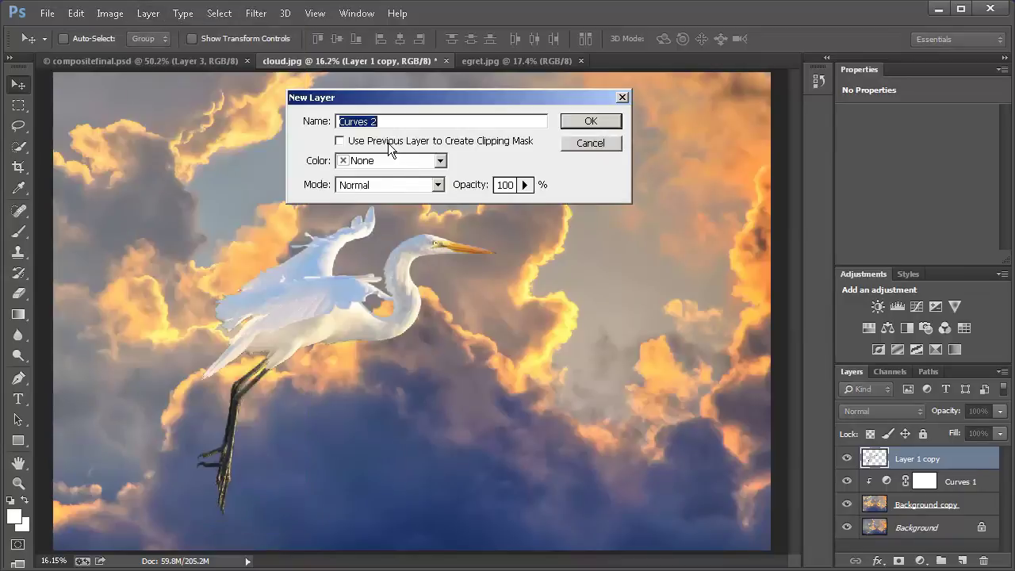
left_click(388, 143)
left_click(587, 122)
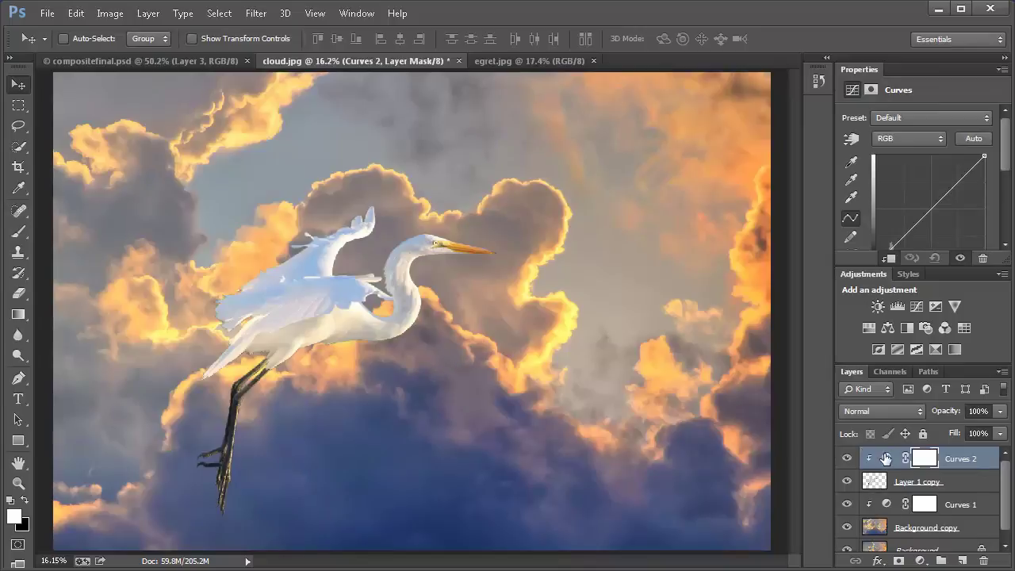
left_click(888, 510)
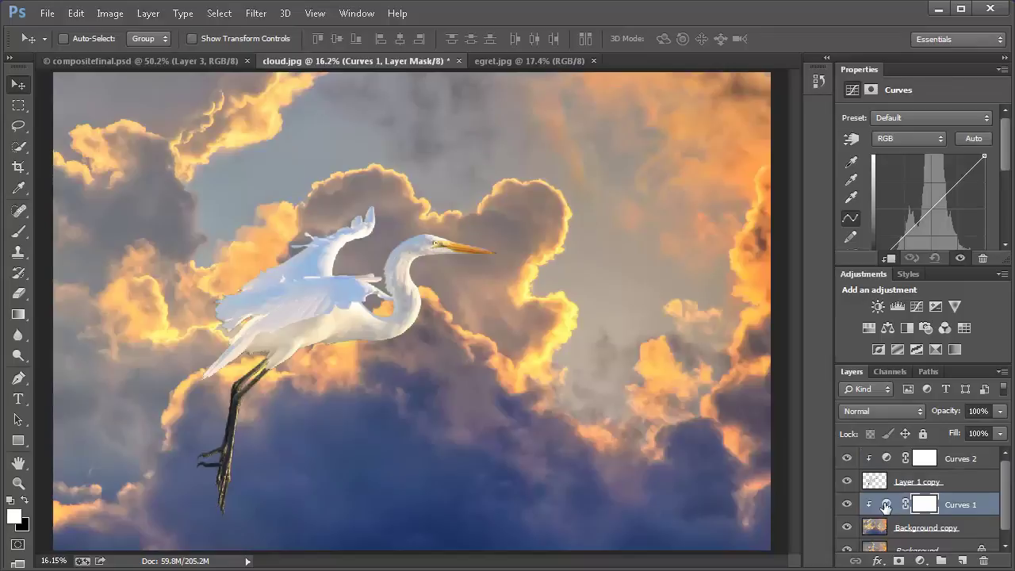
- Add points on the Curves 1 RGB curve to slightly darken the clouds and adjust shadows
left_click(886, 506)
mouse_move(934, 208)
left_mouse_down()
mouse_move(920, 215)
mouse_move(947, 194)
left_mouse_up()
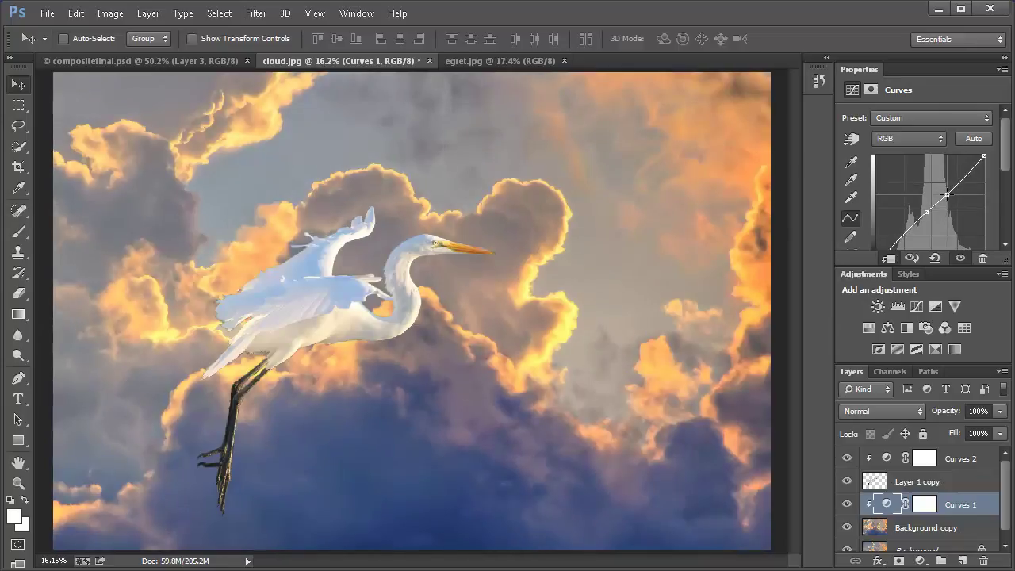
left_click_drag(905, 230, 903, 235)
- Reshape the Curves 2 curve with three points to darken the egret's midtones
left_click(887, 463)
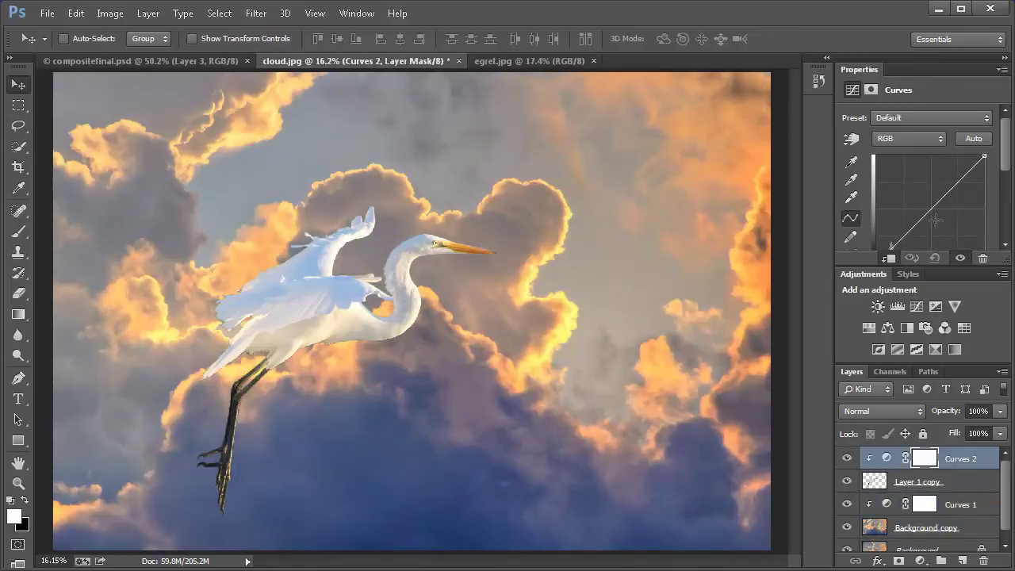
mouse_move(930, 207)
left_mouse_down()
mouse_move(917, 229)
mouse_move(940, 210)
left_mouse_up()
left_click_drag(955, 190, 961, 192)
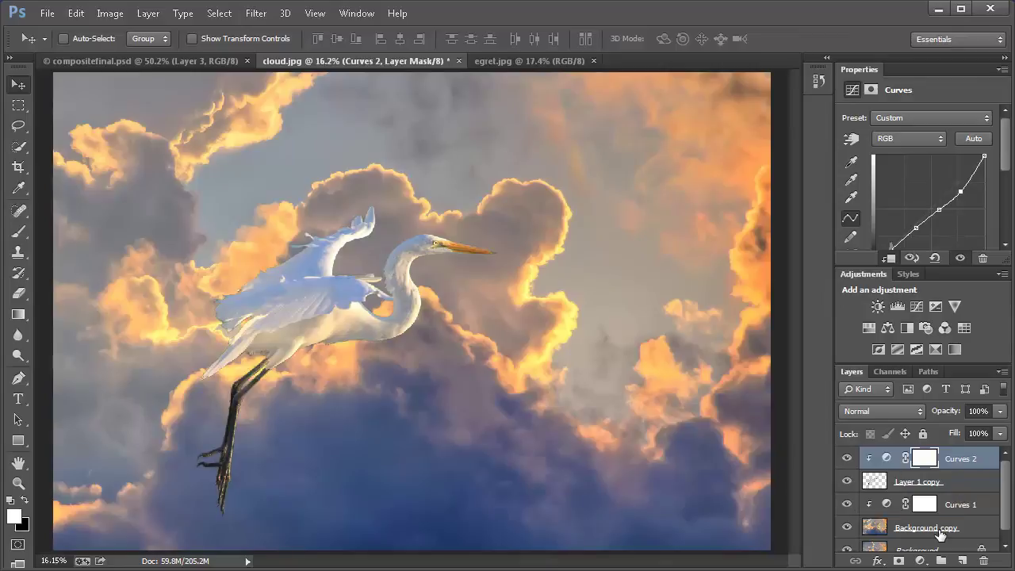
- Add a Gradient Map adjustment using the Blue, Red, Yellow preset
left_click(922, 561)
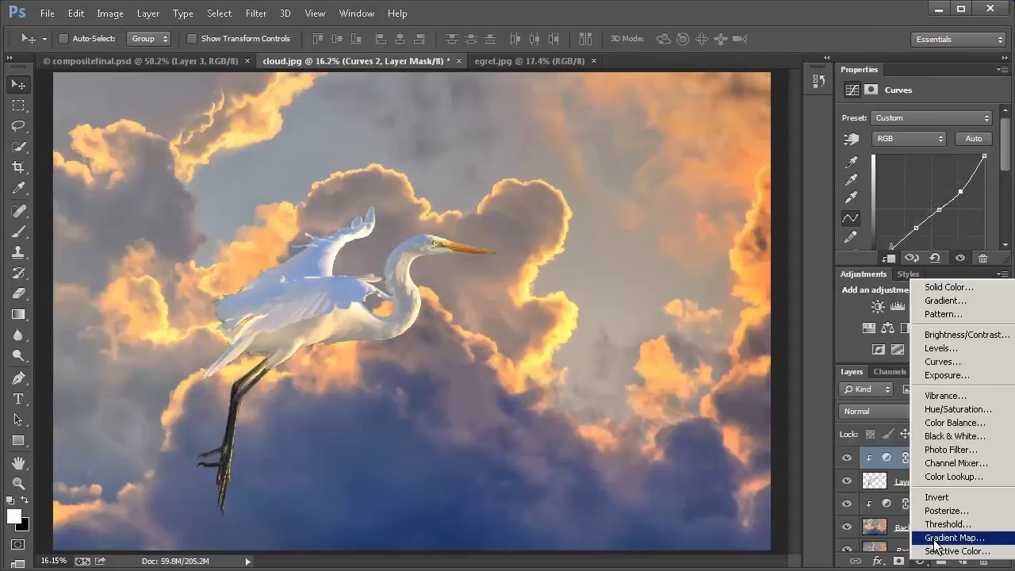
left_click(936, 546)
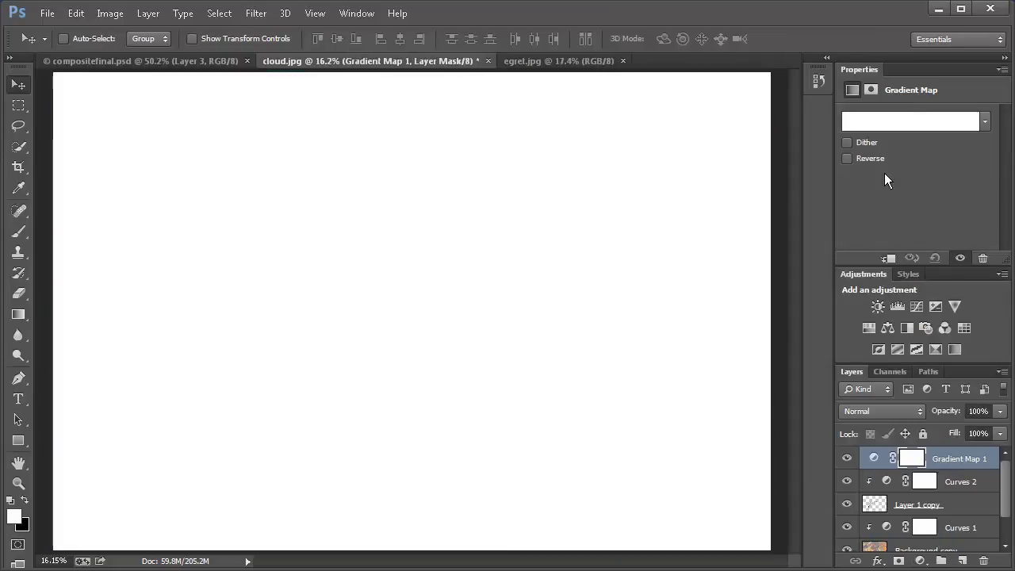
left_click(887, 120)
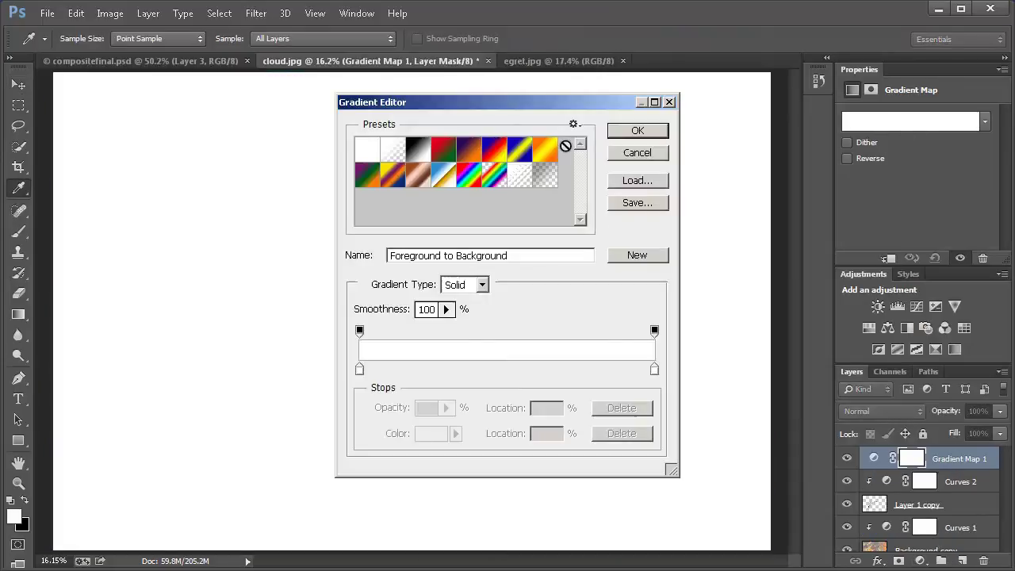
left_click(495, 151)
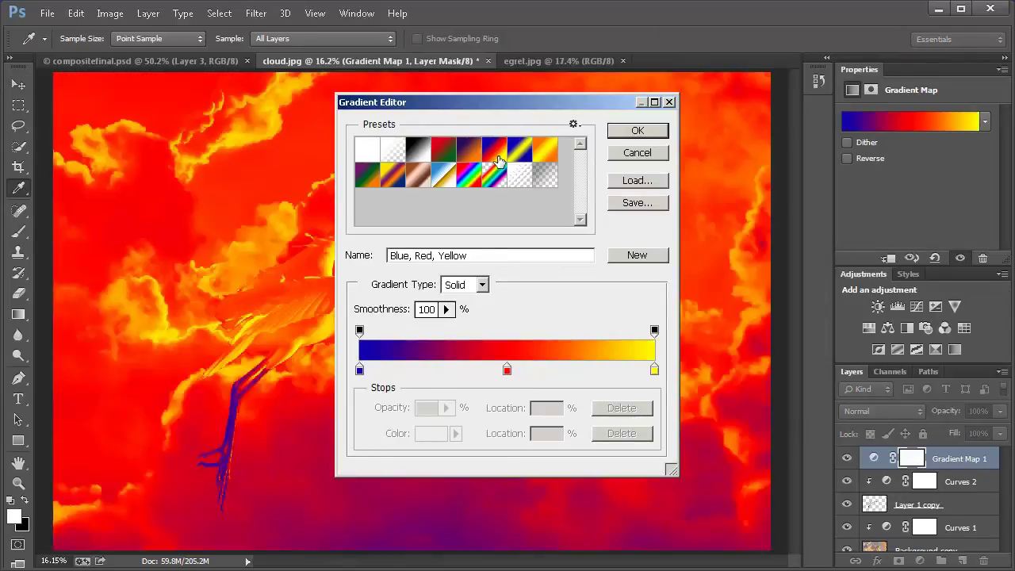
left_click(627, 135)
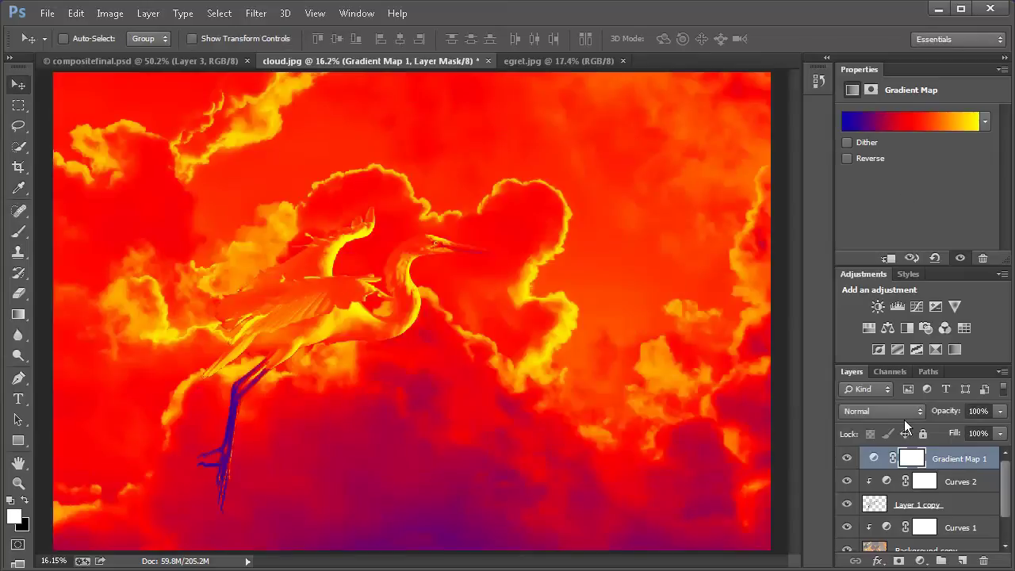
- Lower the Gradient Map layer's opacity to 10%
left_click(1001, 412)
left_click_drag(1001, 429, 928, 431)
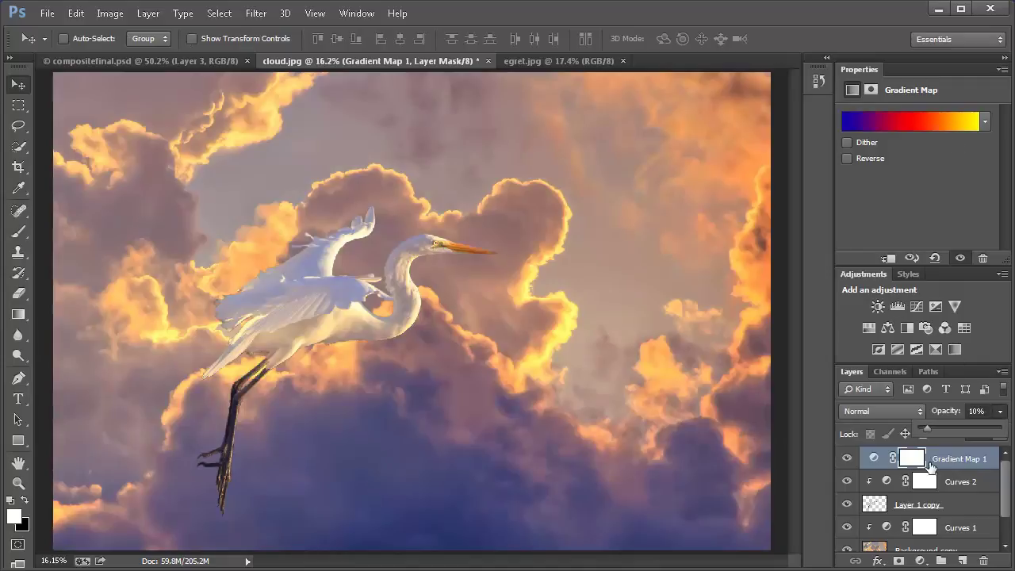
left_click(873, 459)
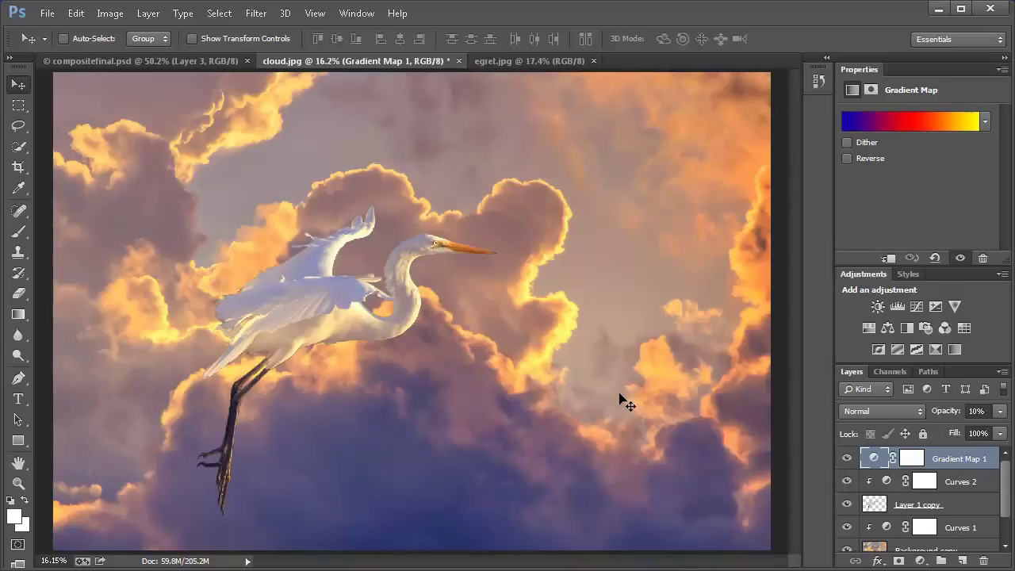
- Add a Color Balance adjustment and shift the shadows toward cyan and blue (-11, -6, +8)
left_click(923, 565)
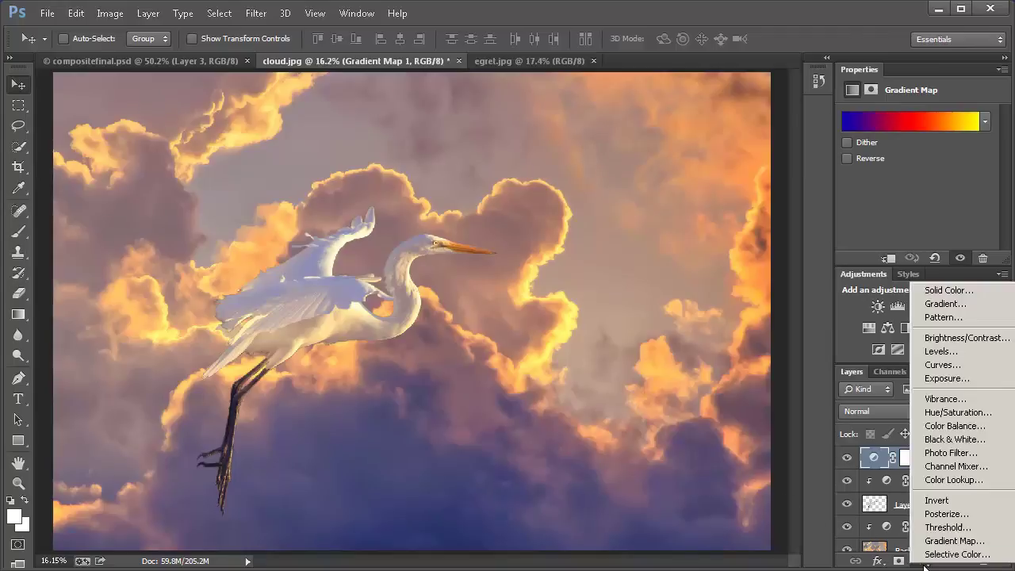
left_click(932, 430)
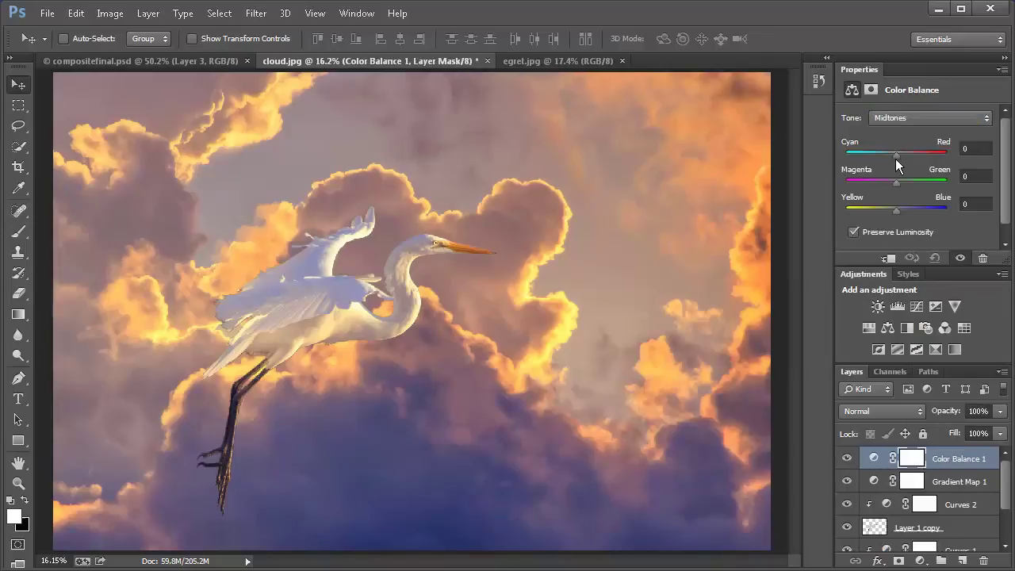
left_click_drag(894, 154, 891, 213)
left_click(923, 116)
left_click(913, 131)
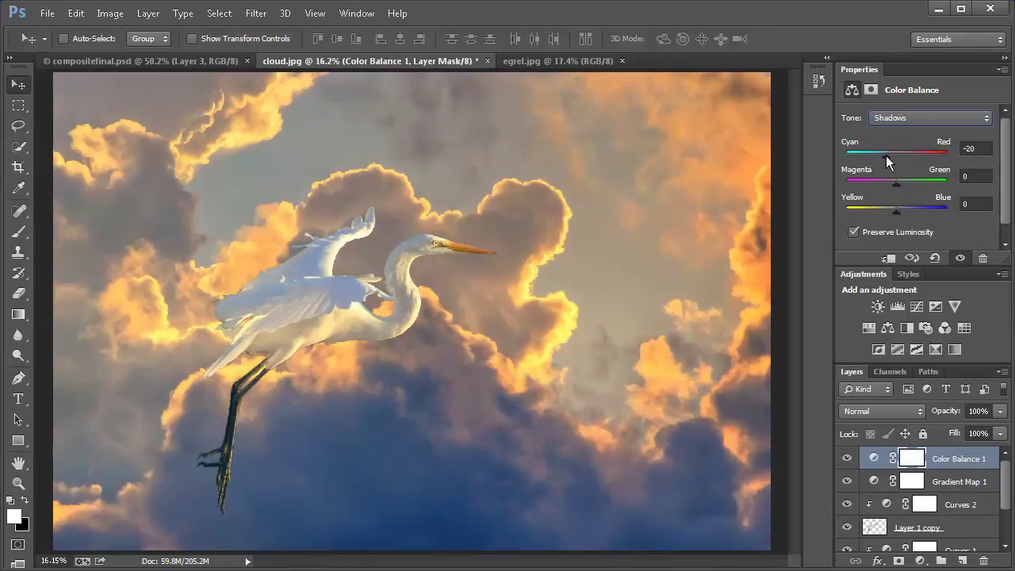
left_click(906, 120)
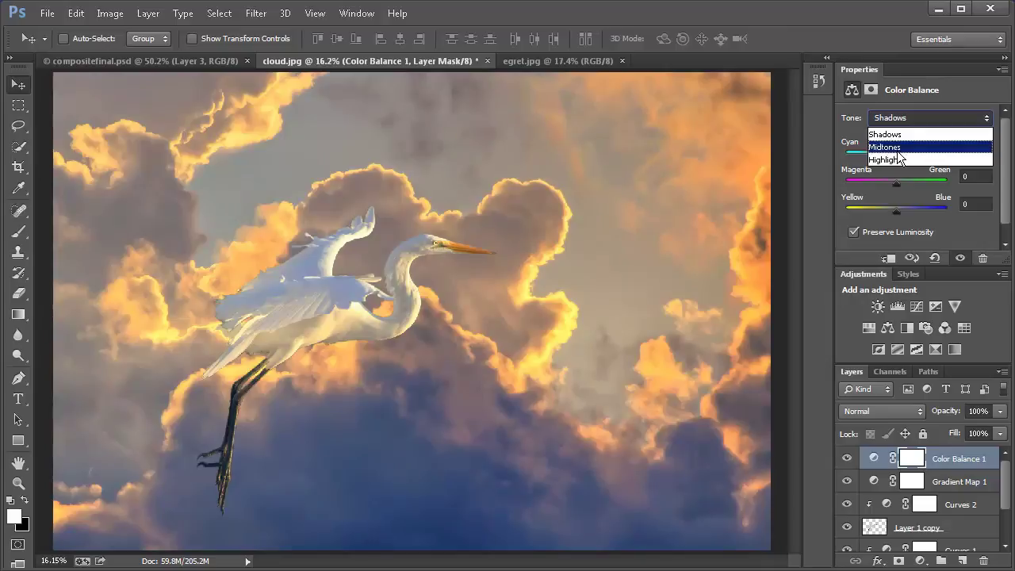
left_click(901, 136)
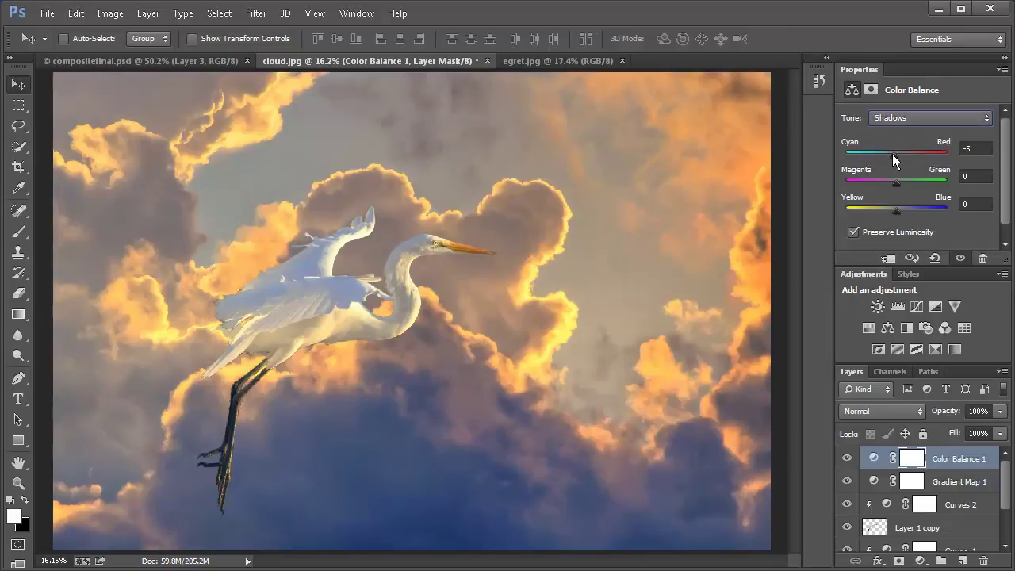
left_click_drag(893, 156, 902, 218)
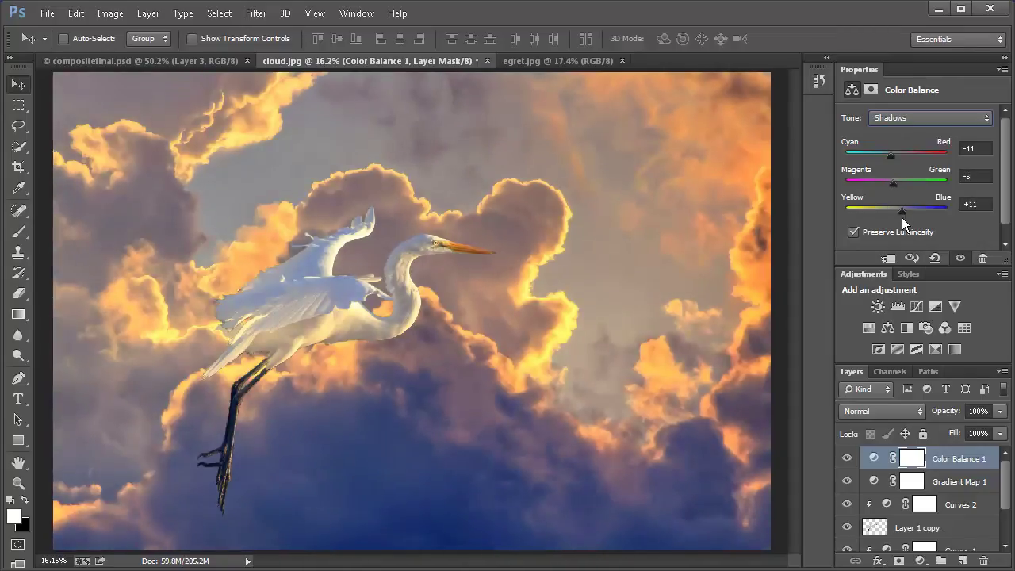
- Warm the Color Balance highlights to +6, +5, +5 and toggle the layer to compare
left_click(921, 116)
left_click(909, 159)
left_click_drag(897, 155, 899, 213)
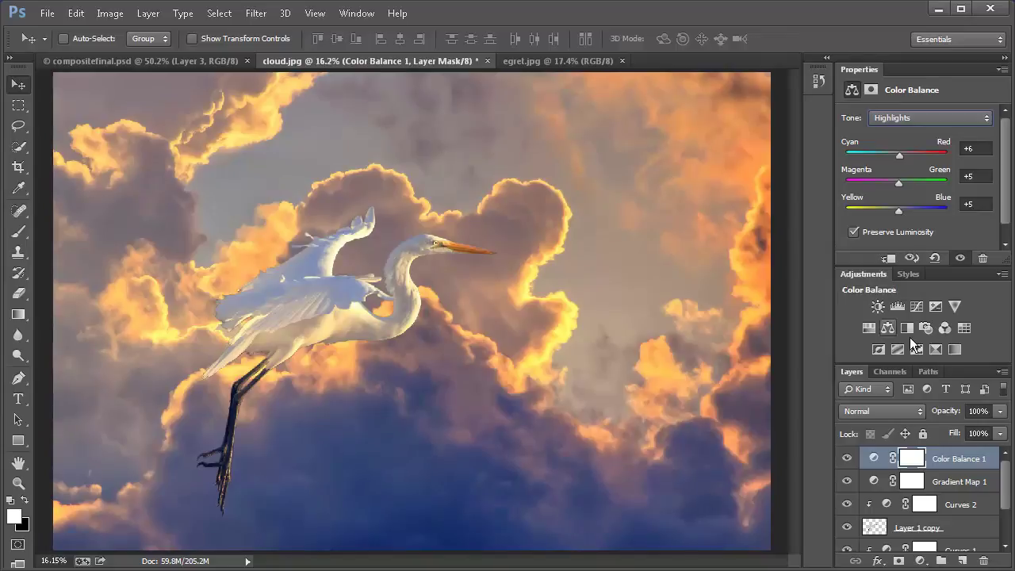
left_click(848, 460)
left_click(847, 460)
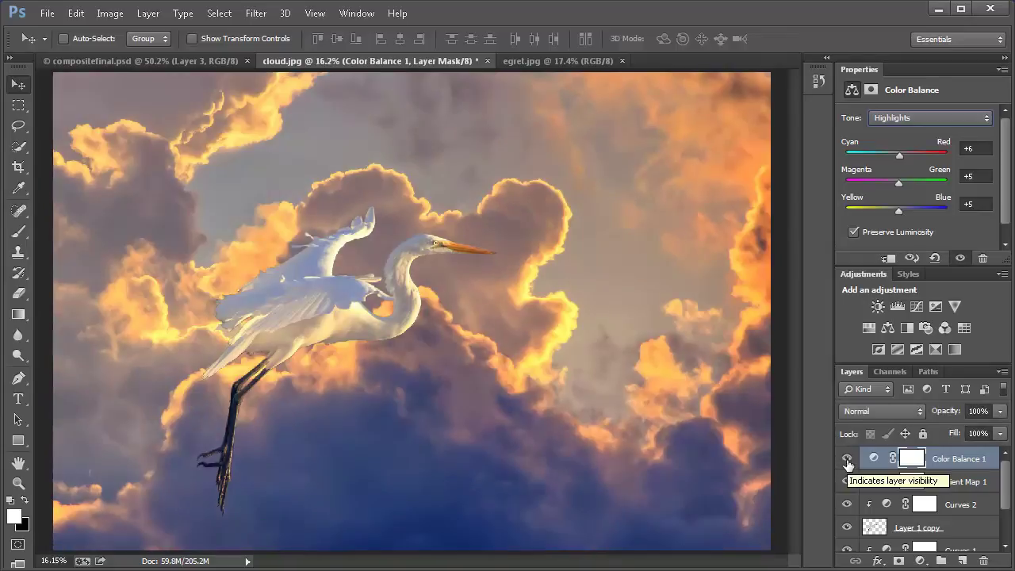
left_click(847, 460)
left_click(847, 482)
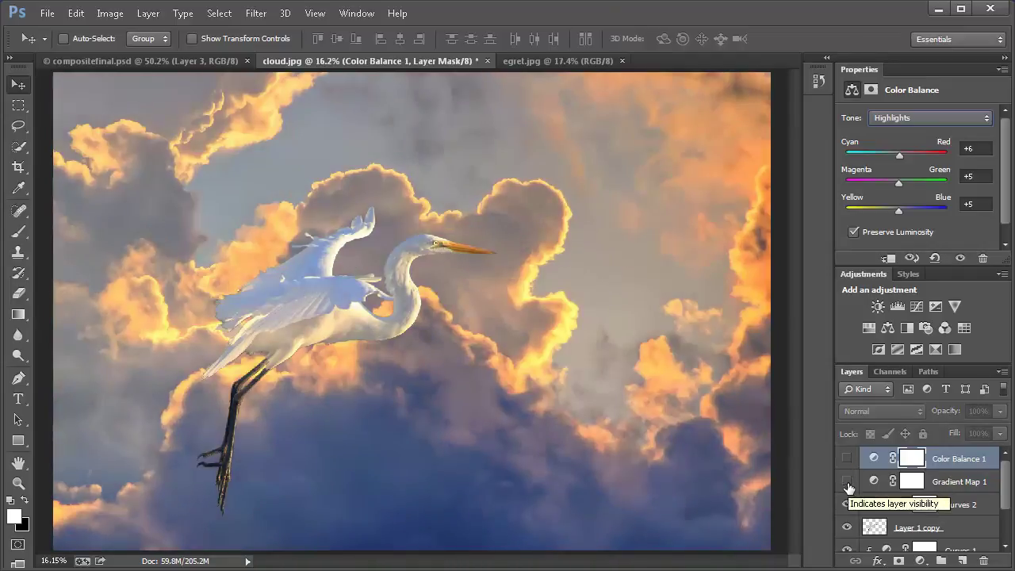
left_click_drag(847, 485, 849, 458)
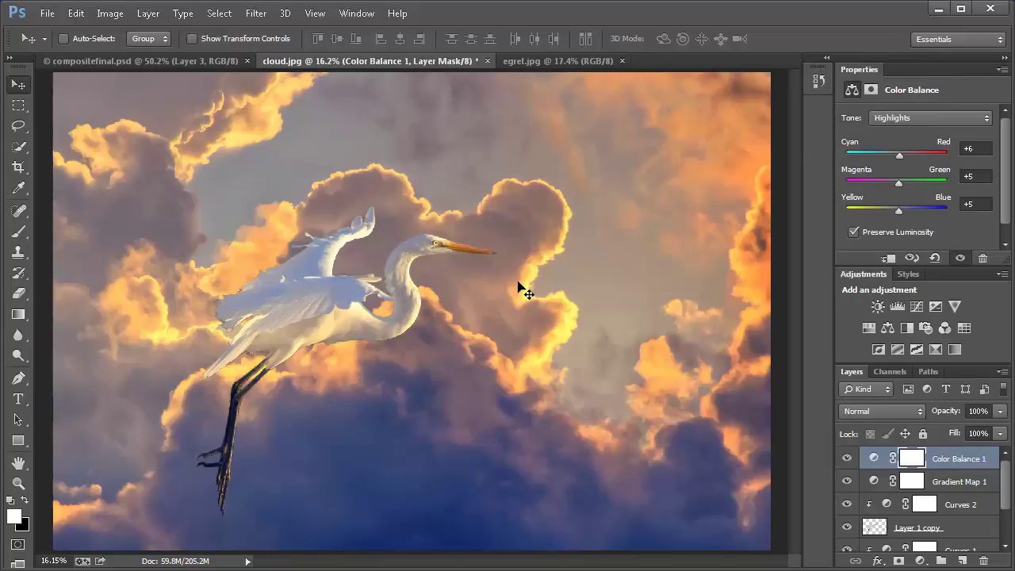
- Stamp all visible layers into a new Layer 1 and add a repositioned lens flare at 158% brightness
key("ctrl+shift+alt+e")
mouse_move(1003, 481)
left_mouse_down()
mouse_move(1007, 519)
mouse_move(1002, 468)
left_mouse_up()
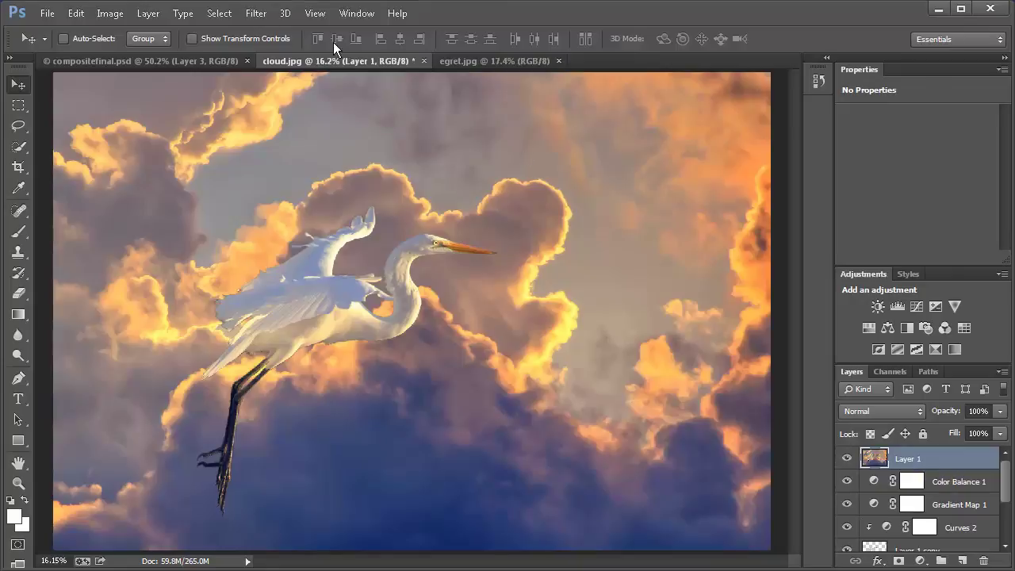
left_click(256, 14)
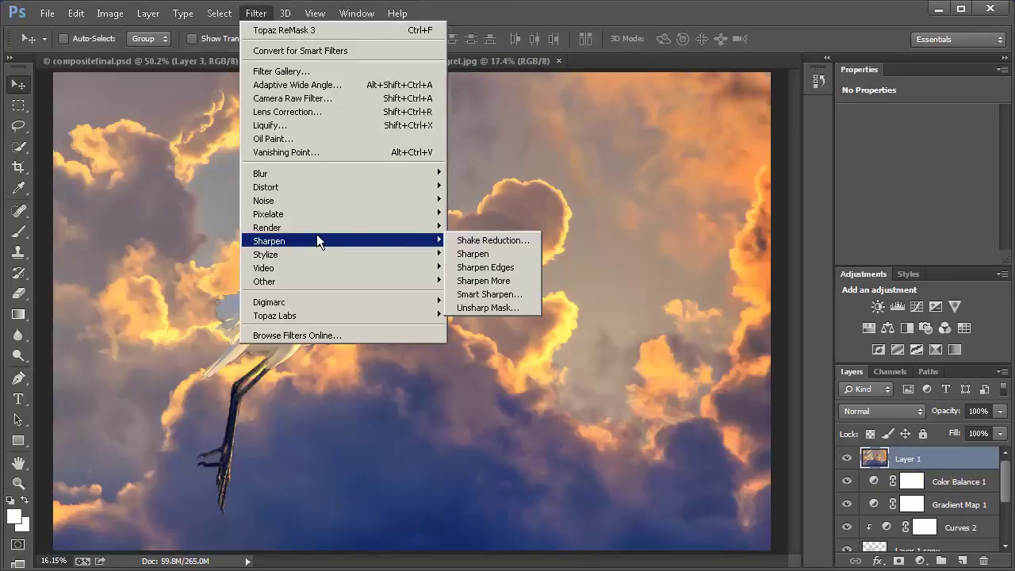
mouse_move(317, 230)
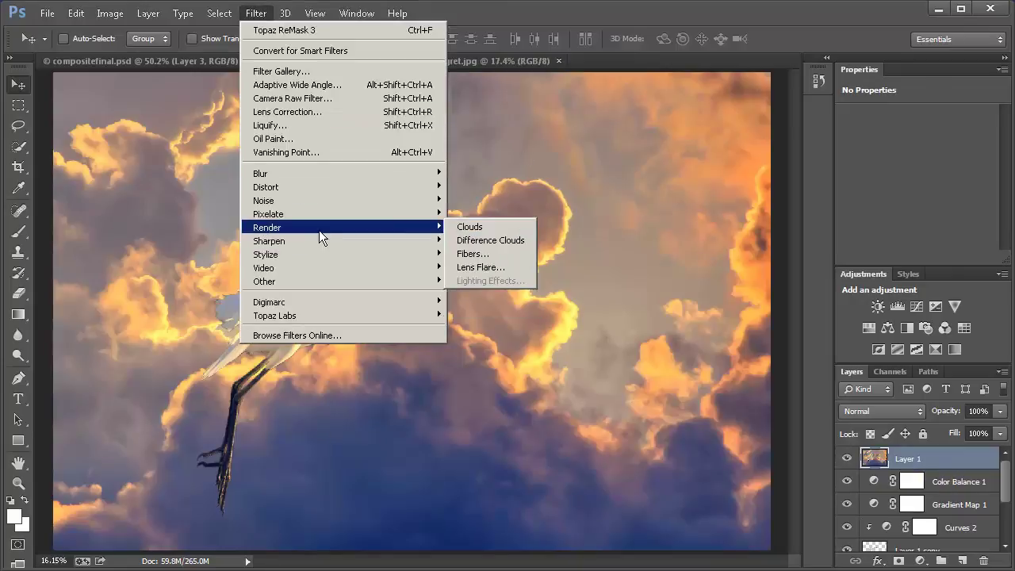
left_click(482, 269)
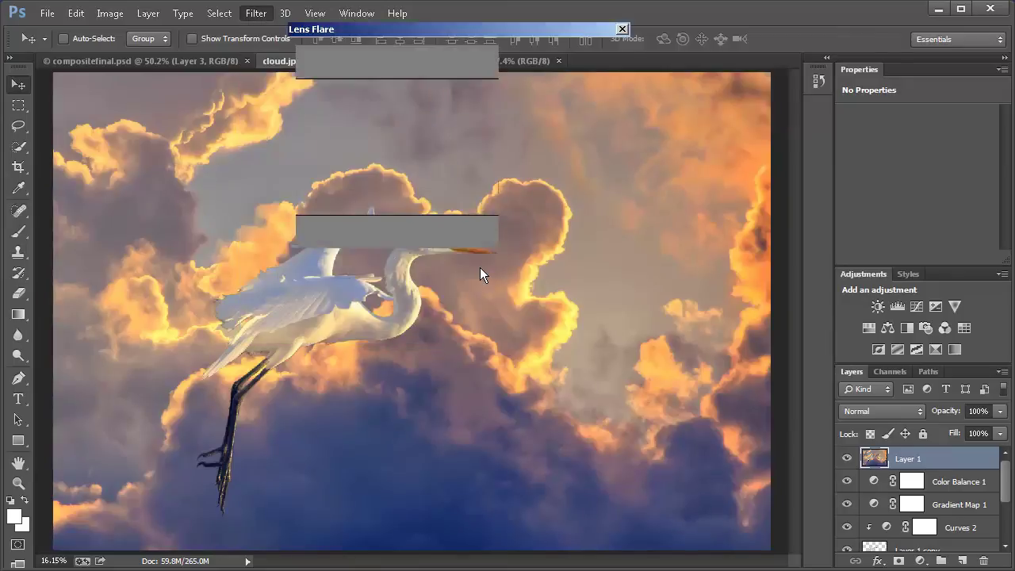
left_click_drag(493, 29, 499, 102)
left_click_drag(384, 207, 495, 159)
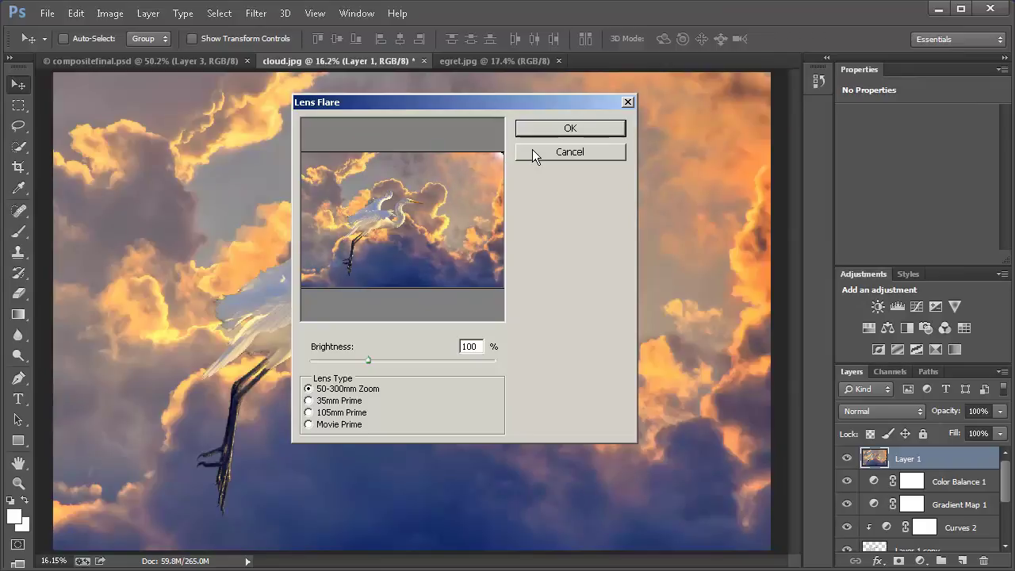
left_click_drag(369, 361, 409, 374)
left_click(569, 131)
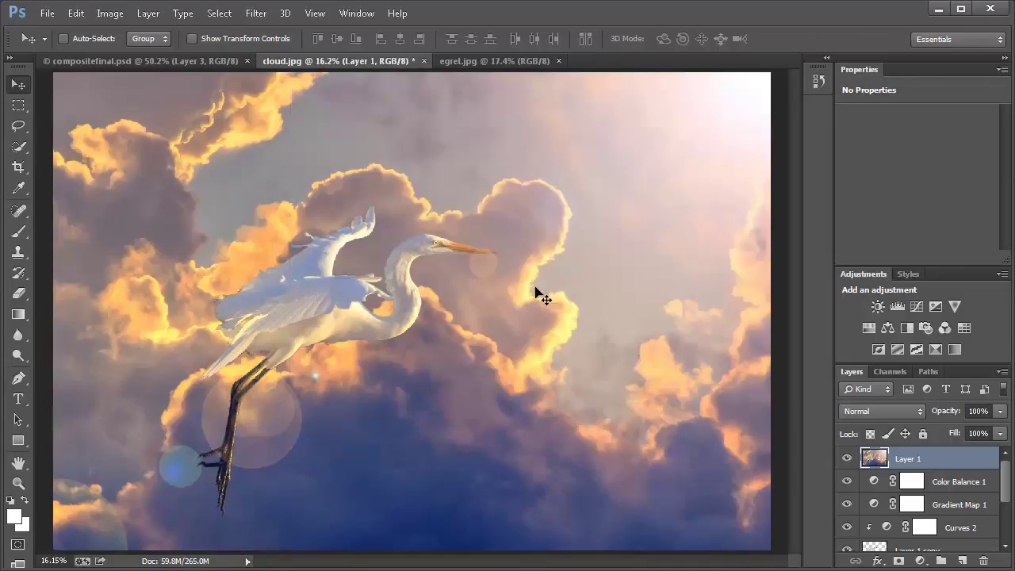
- Set Layer 1's blending mode to Overlay
left_click(850, 413)
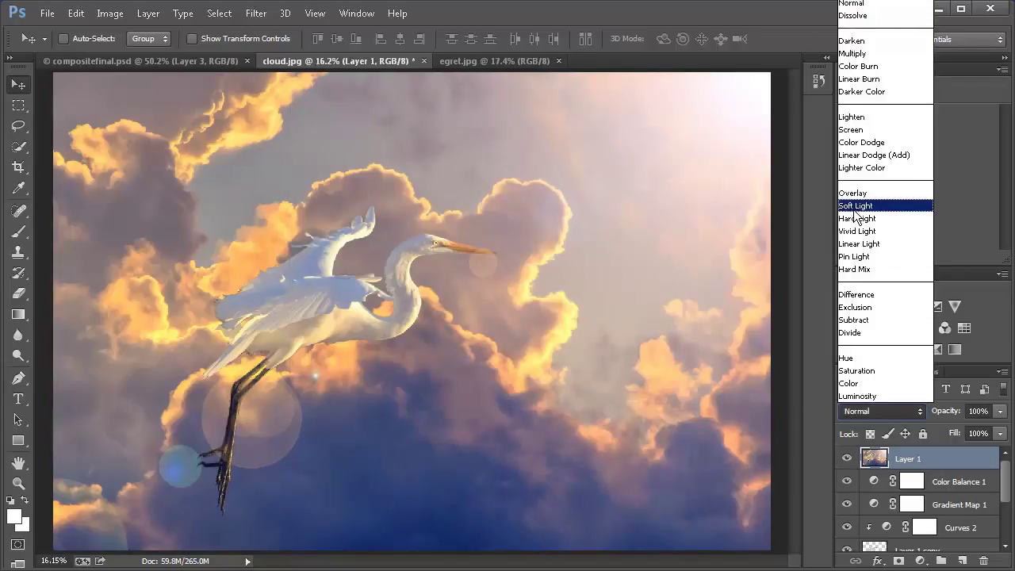
left_click(868, 411)
left_click(868, 412)
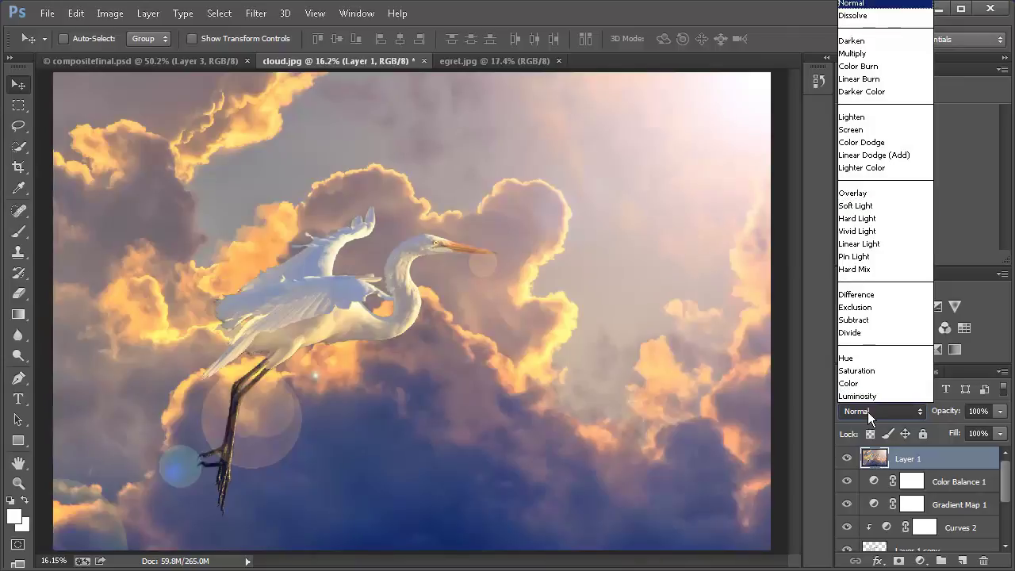
left_click(861, 194)
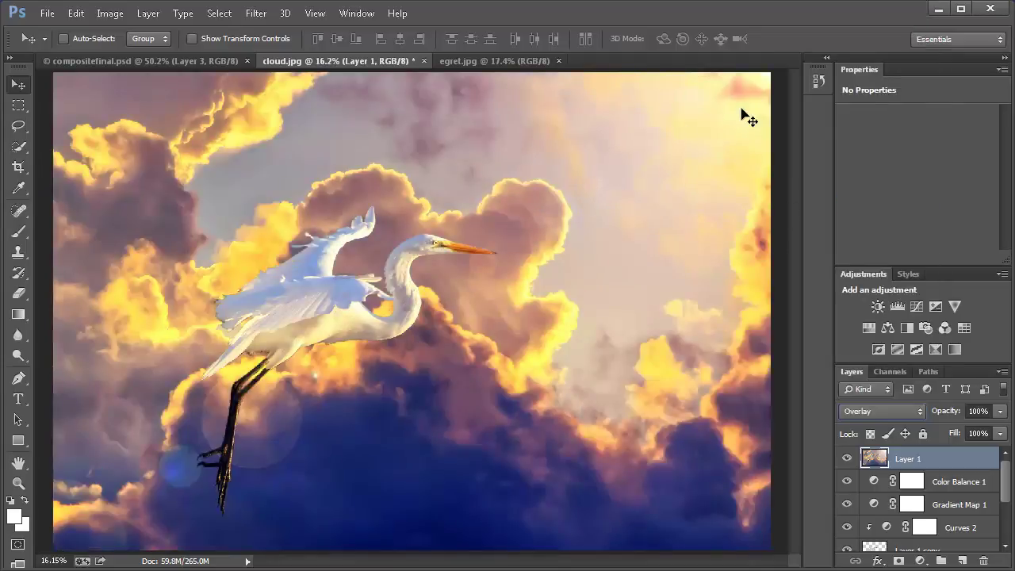
- Lower the Overlay layer's opacity to 56%
left_click(1000, 411)
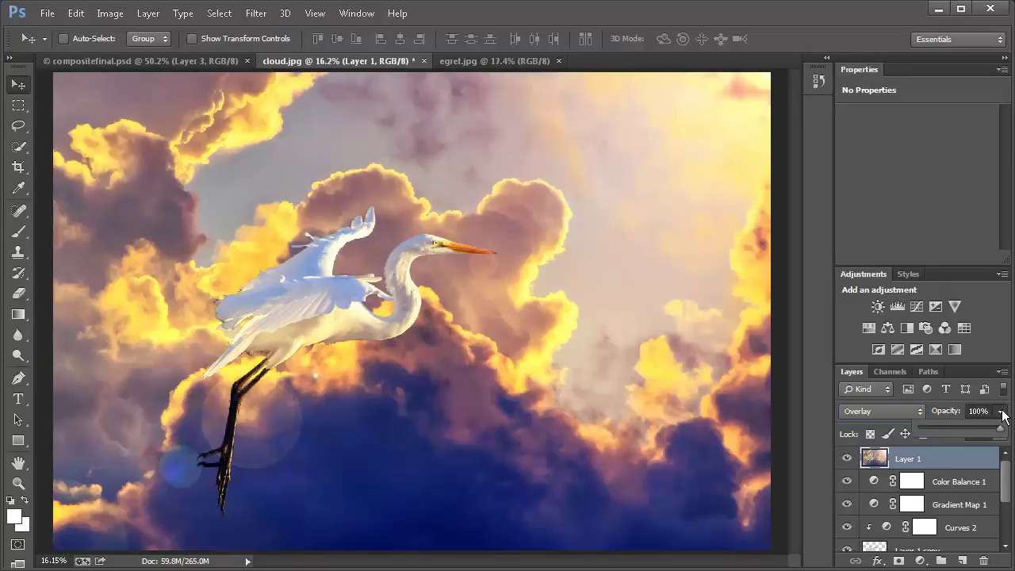
left_click_drag(1002, 429, 813, 430)
left_click_drag(909, 431, 952, 429)
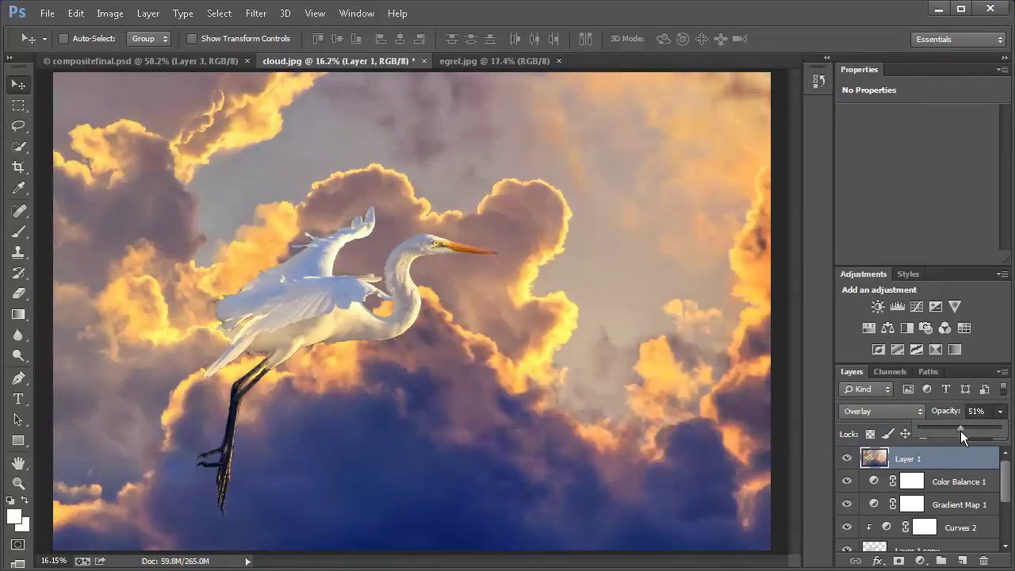
left_click_drag(956, 437, 959, 439)
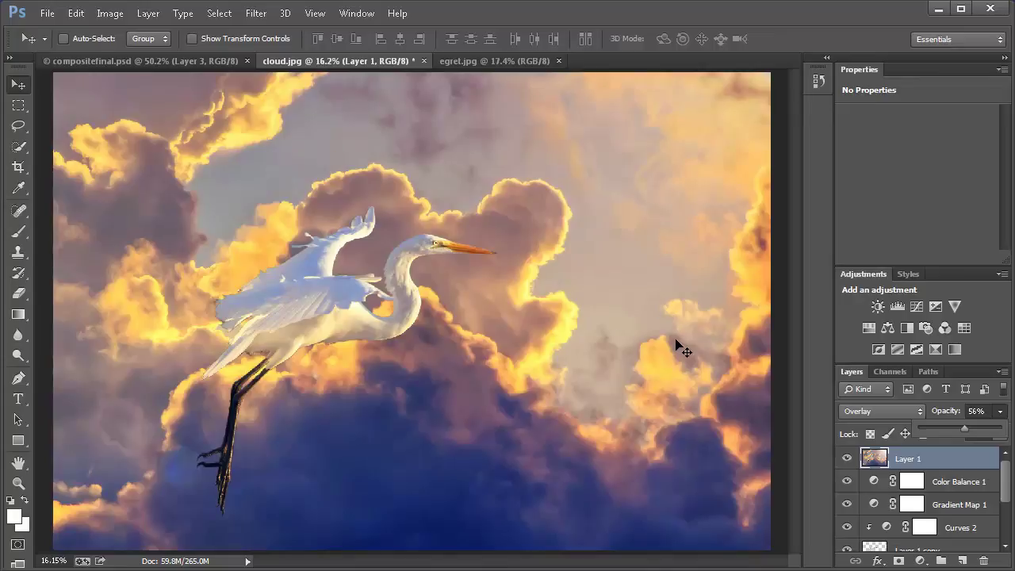
left_click(878, 466)
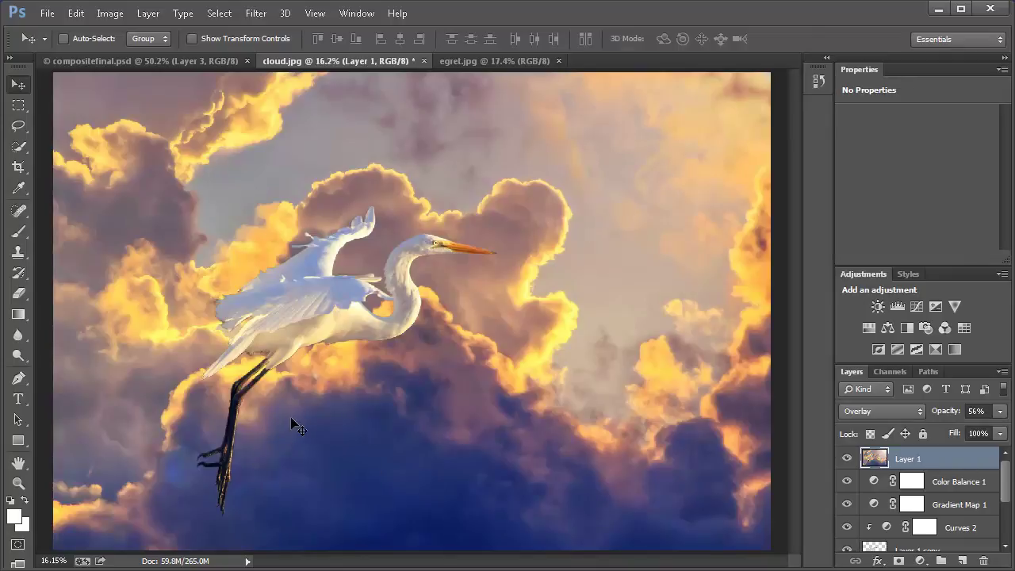
- After inspecting the egret's legs, apply a 15.5-pixel Gaussian Blur to the Overlay layer
key("z")
left_click_drag(118, 351, 336, 503)
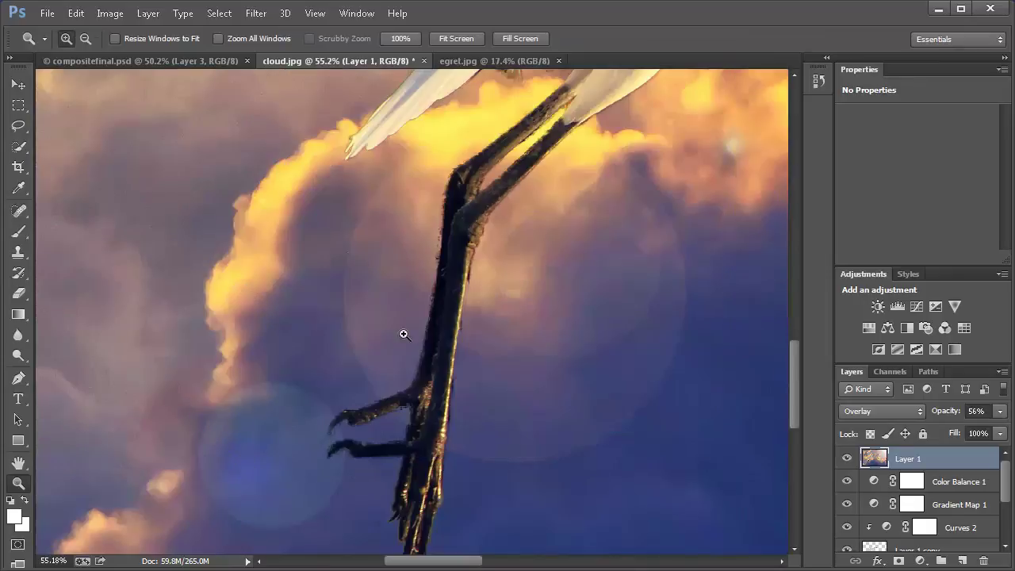
key("ctrl+0")
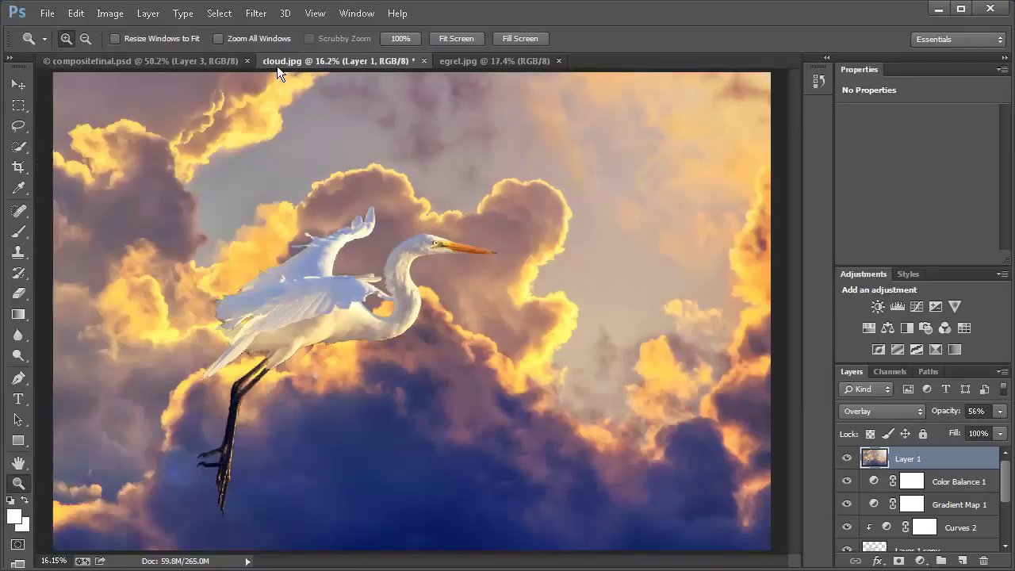
left_click(253, 17)
mouse_move(301, 175)
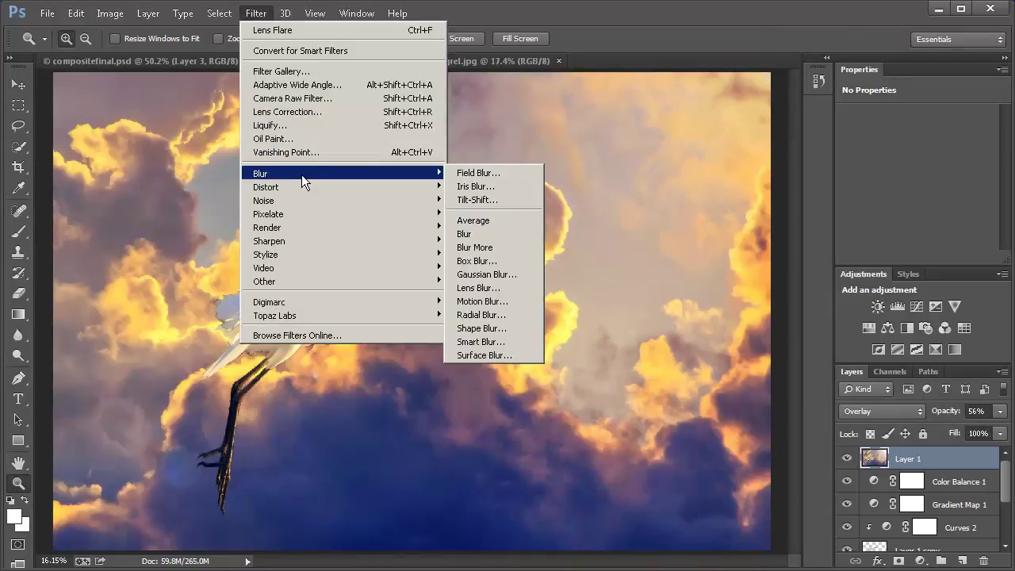
left_click(485, 275)
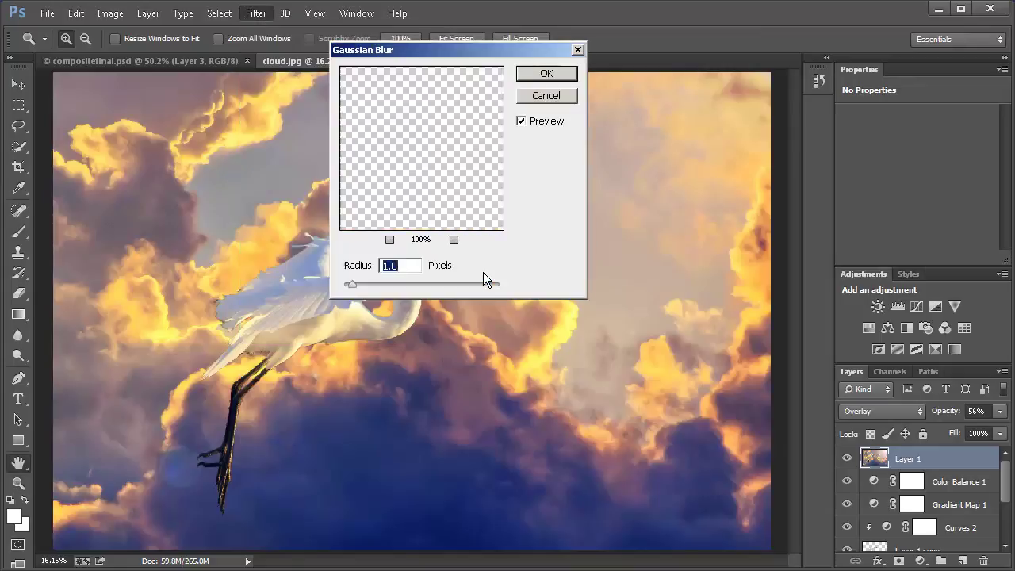
left_click_drag(392, 182, 461, 169)
left_click_drag(346, 286, 408, 287)
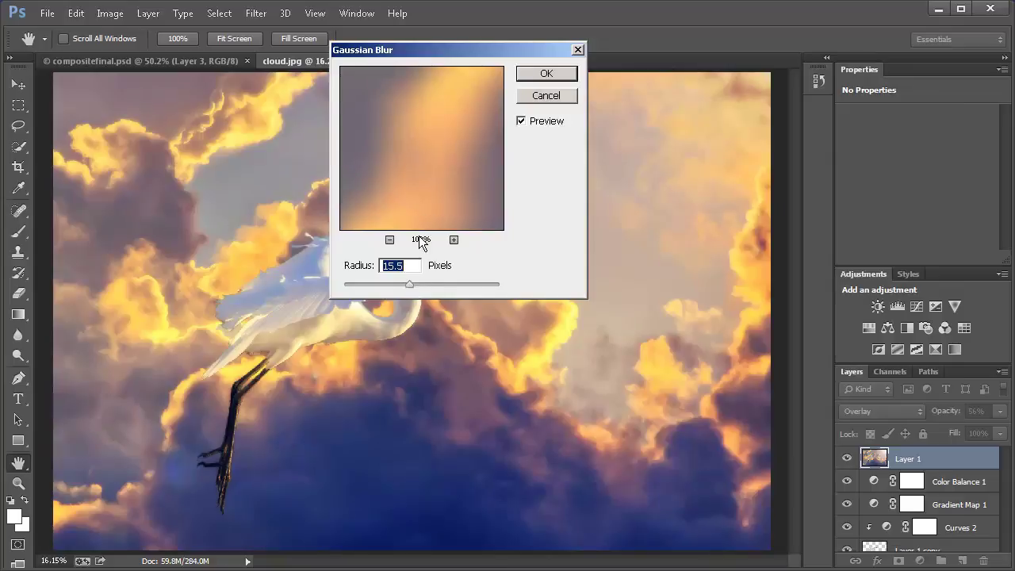
left_click(548, 75)
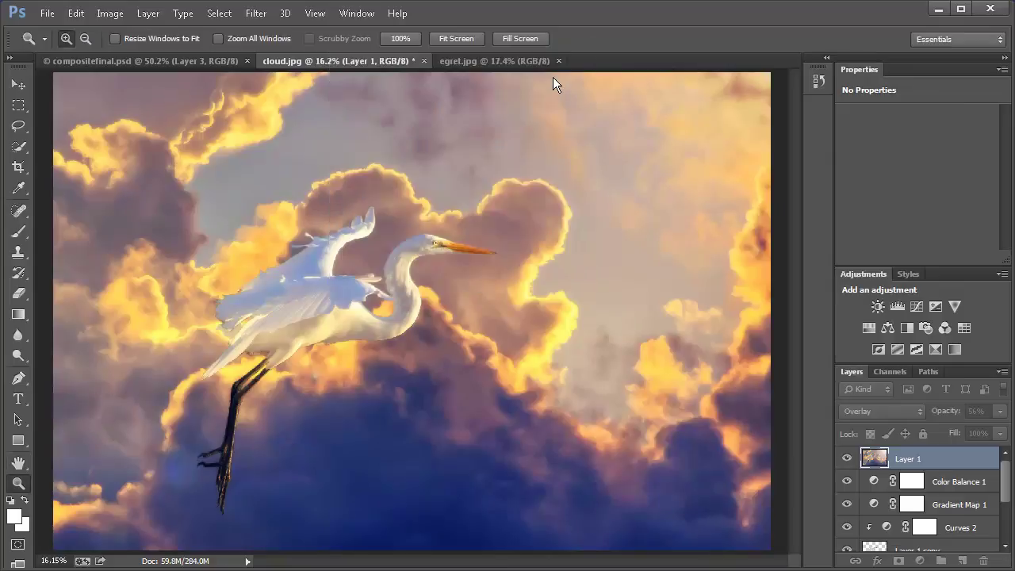
- Compare the overlay layer on and off, then add a layer mask to Layer 1
left_click(848, 459)
left_click(848, 459)
left_click(848, 459)
left_click(848, 460)
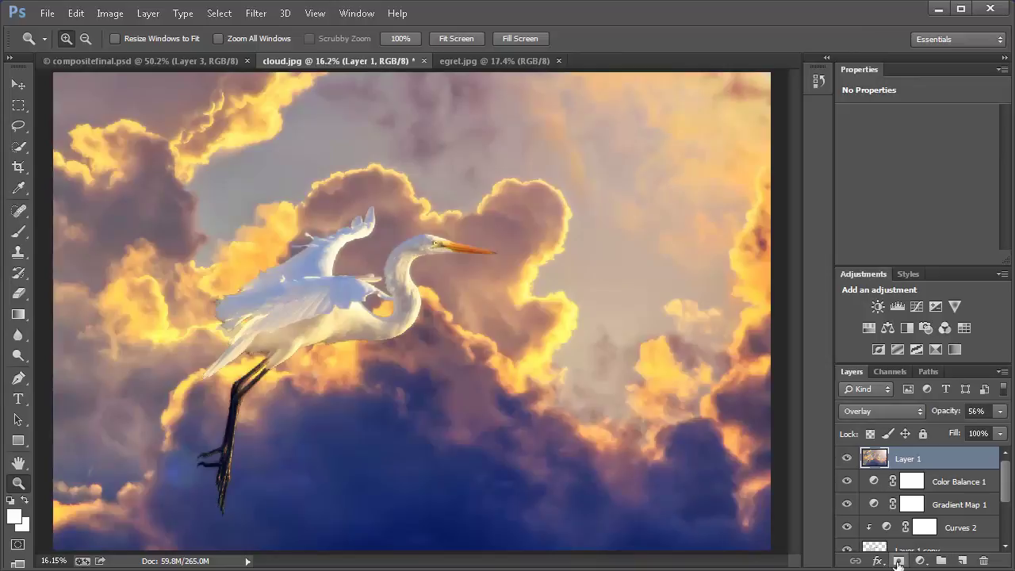
left_click(899, 561)
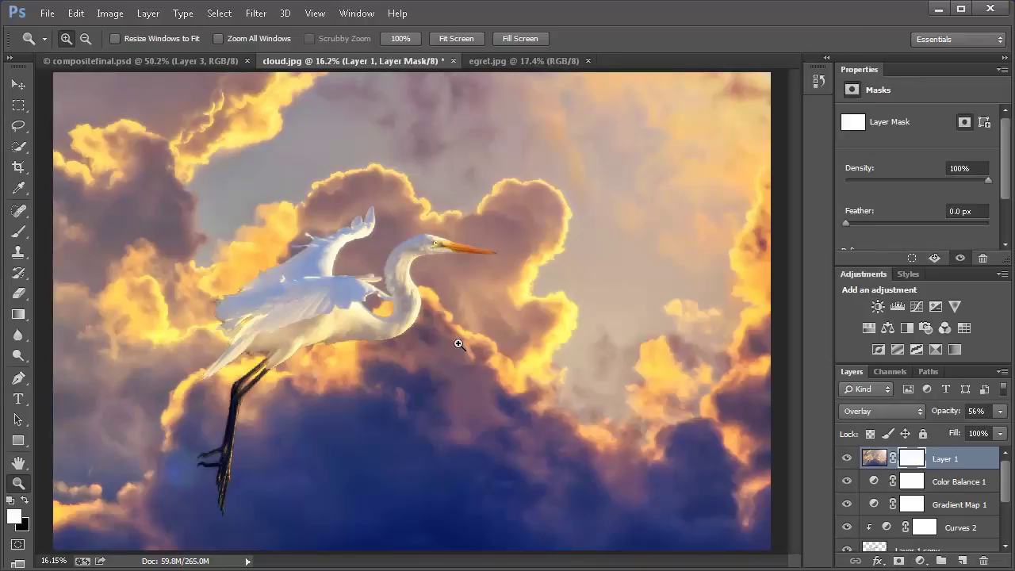
- Switch to the Brush tool with black as the foreground colour for masking
key("b")
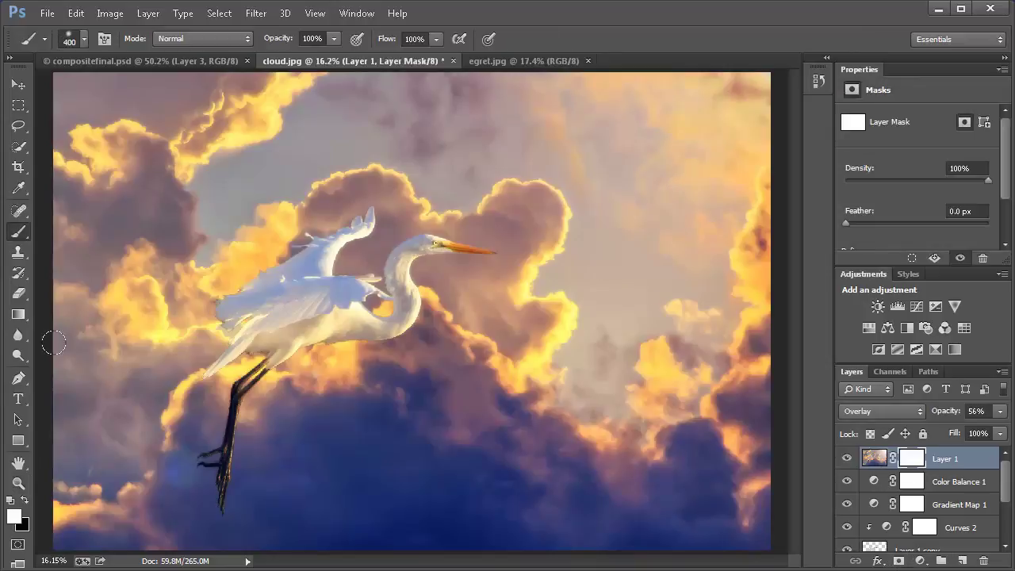
left_click(14, 517)
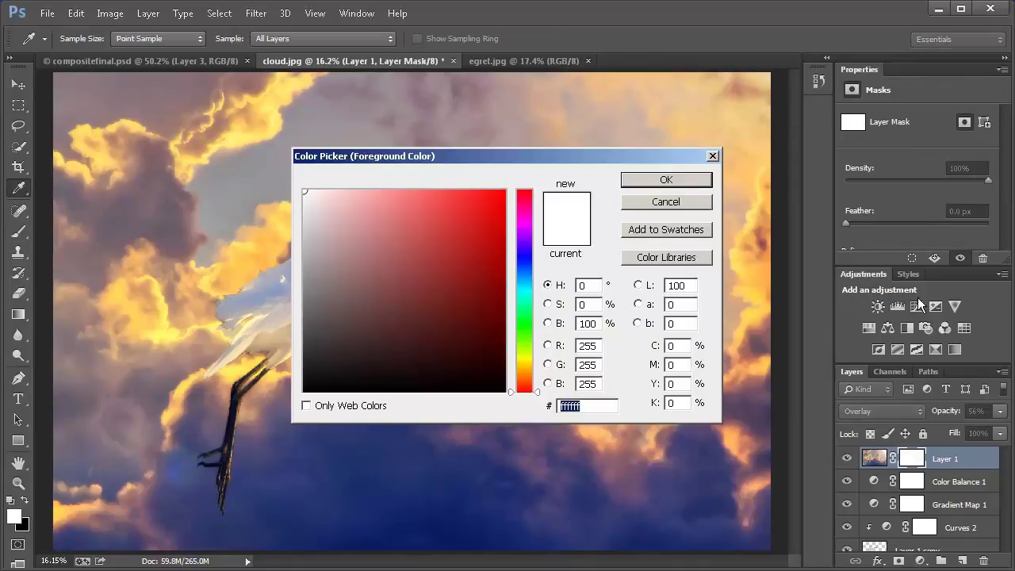
left_click(702, 204)
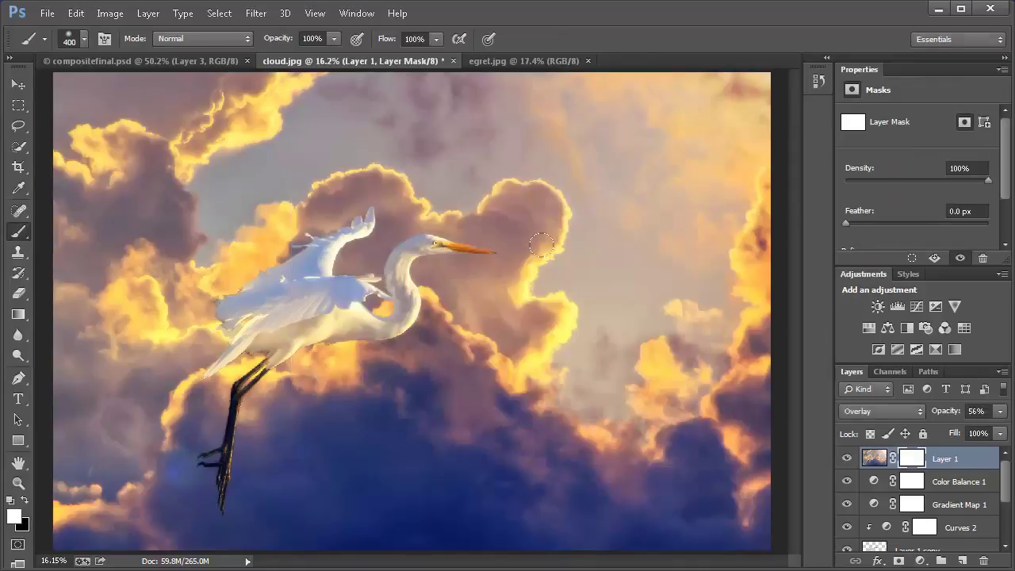
left_click(25, 500)
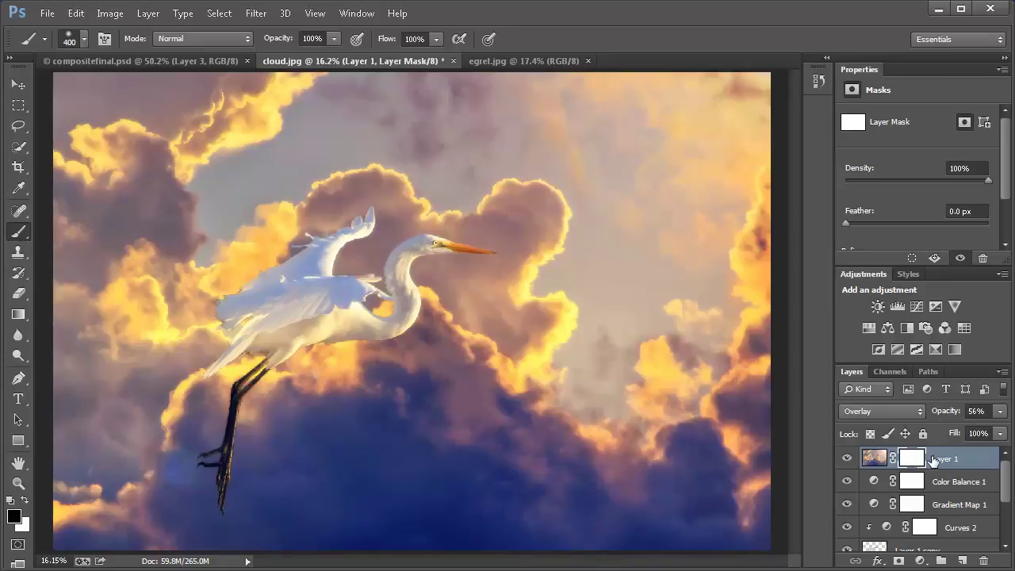
- Paint the overlay off the egret's wing, head and feet with a 175-pixel brush
mouse_move(317, 311)
left_mouse_down()
mouse_move(302, 274)
mouse_move(270, 286)
mouse_move(319, 246)
mouse_move(270, 297)
mouse_move(357, 227)
mouse_move(313, 254)
mouse_move(295, 294)
mouse_move(328, 305)
mouse_move(291, 312)
mouse_move(319, 318)
mouse_move(370, 304)
mouse_move(357, 319)
mouse_move(398, 251)
mouse_move(409, 254)
mouse_move(399, 247)
mouse_move(425, 245)
mouse_move(387, 277)
left_mouse_up()
key("bracketleft")
key("bracketleft")
key("bracketleft")
key("bracketleft")
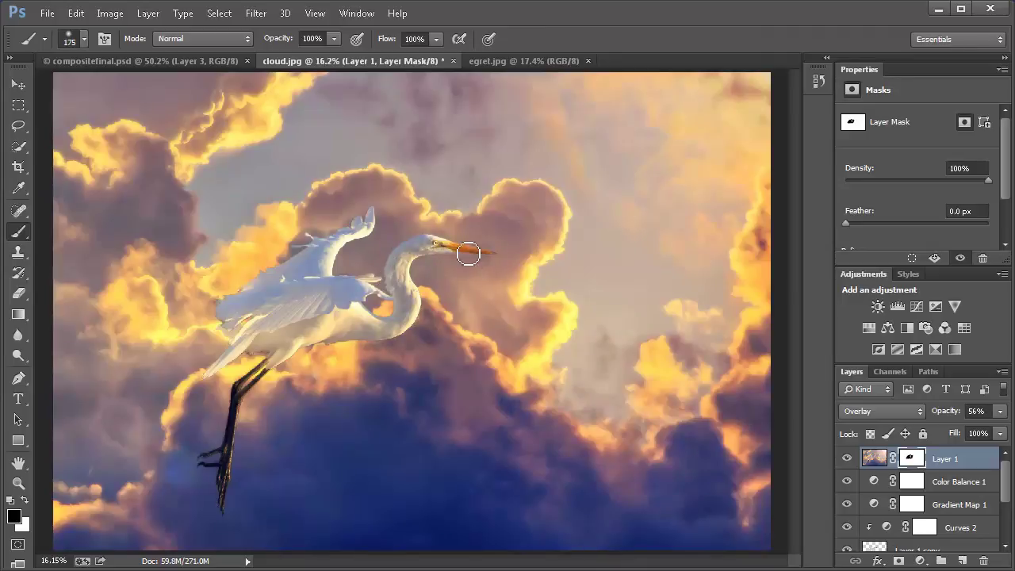
left_click(424, 251)
key("bracketright")
key("bracketleft")
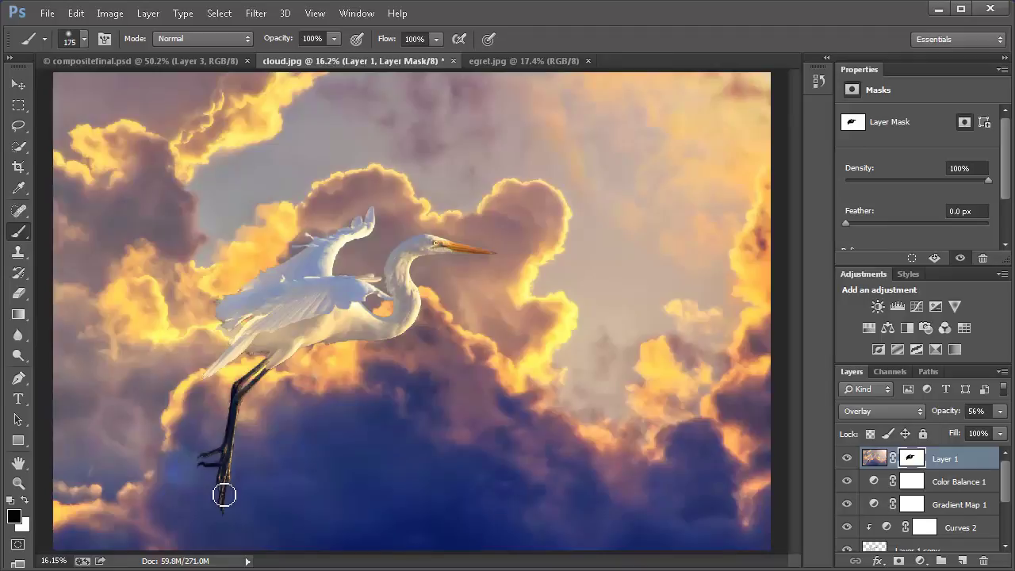
left_click_drag(212, 458, 219, 453)
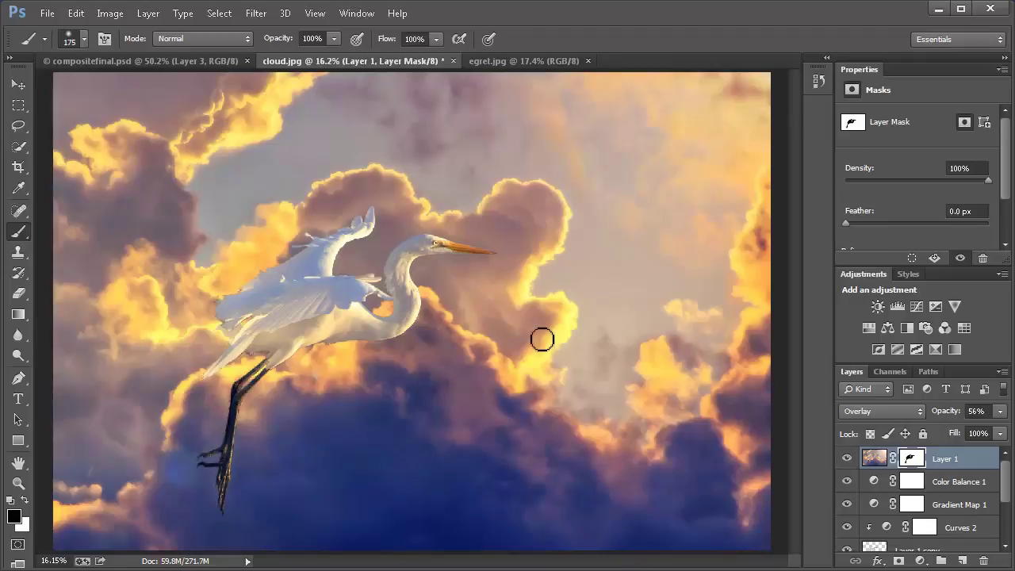
- Check the mask by toggling Layer 1, then stamp all visible layers into new Layer 2
left_click(846, 460)
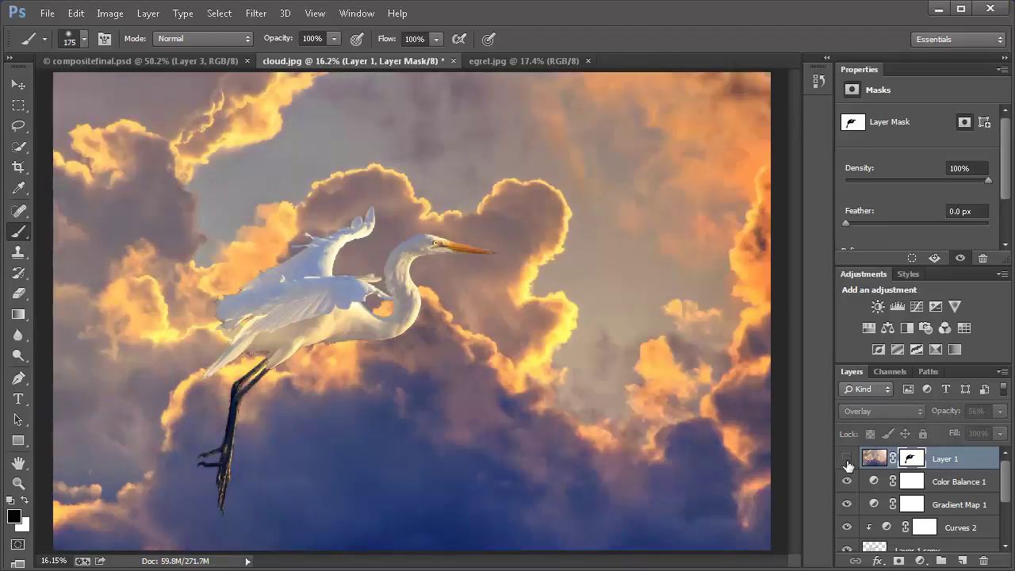
left_click(846, 460)
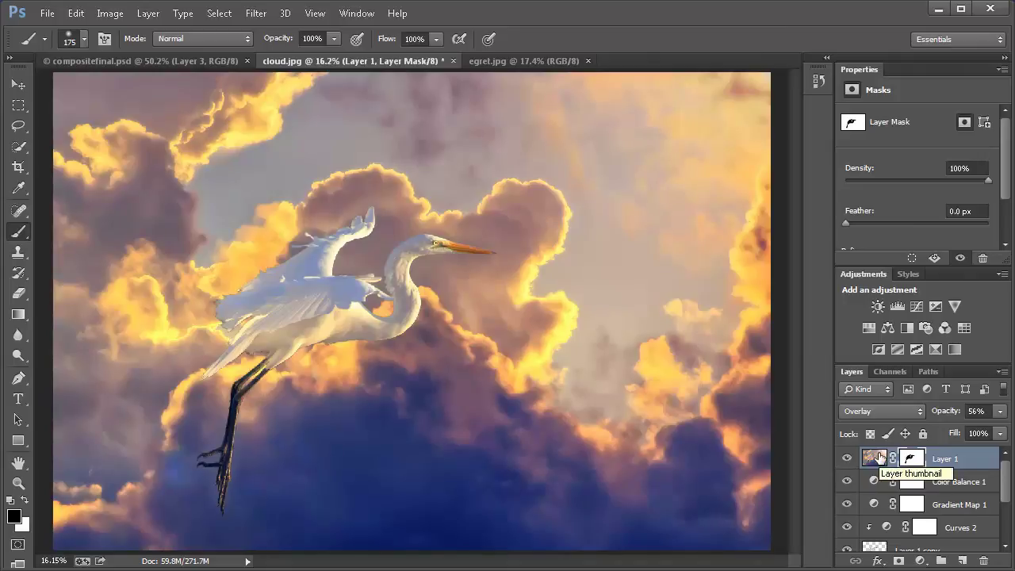
key("ctrl+shift+alt+e")
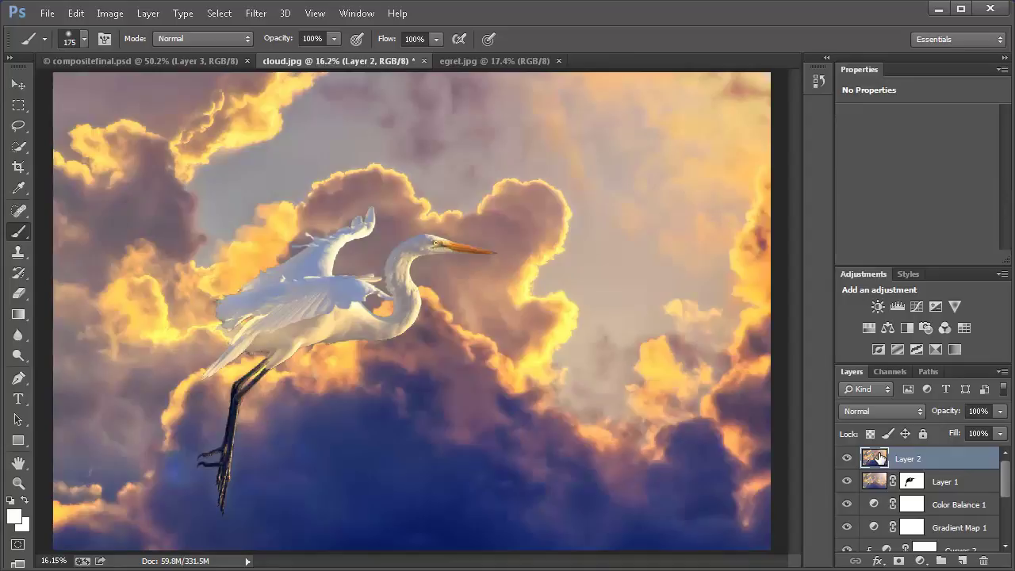
- Launch the Topaz Lens Effects filter on Layer 2 from the Filter menu
key("z")
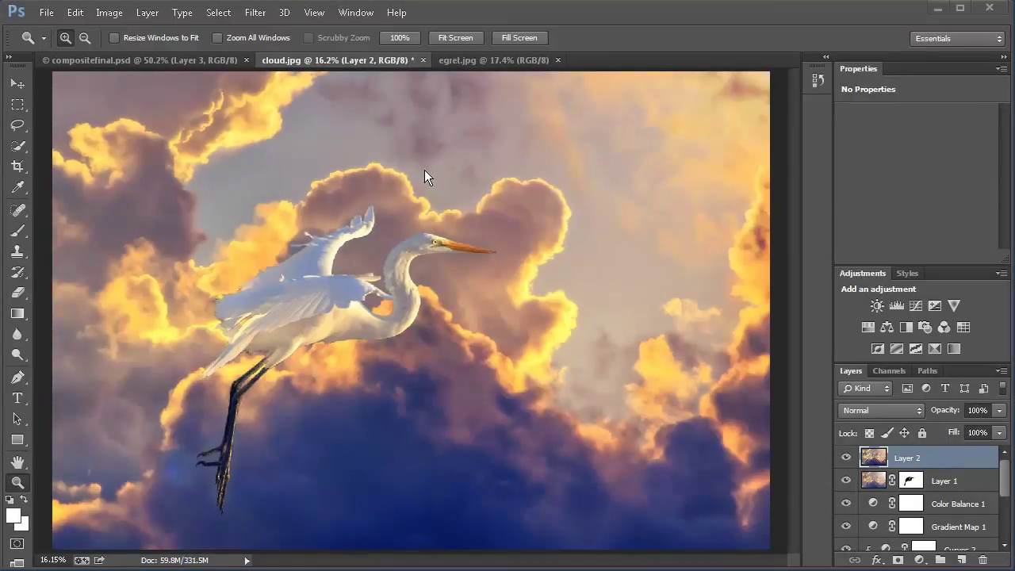
left_click(256, 13)
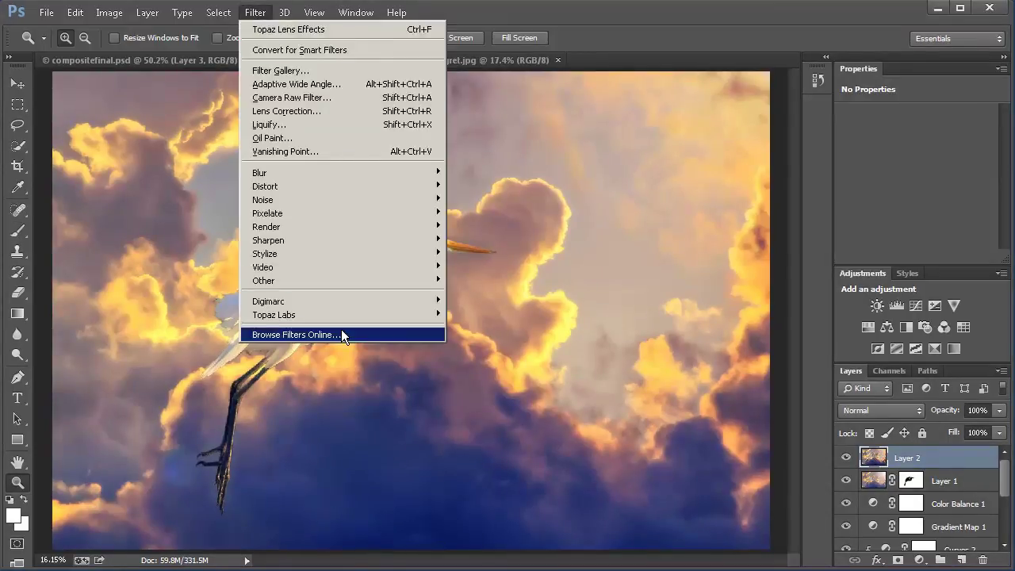
mouse_move(341, 315)
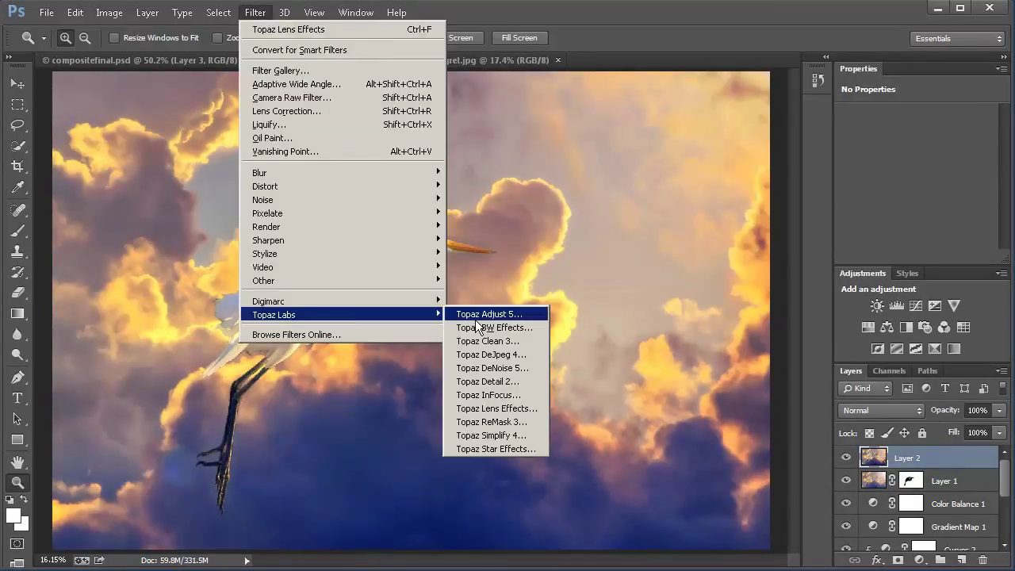
left_click(494, 409)
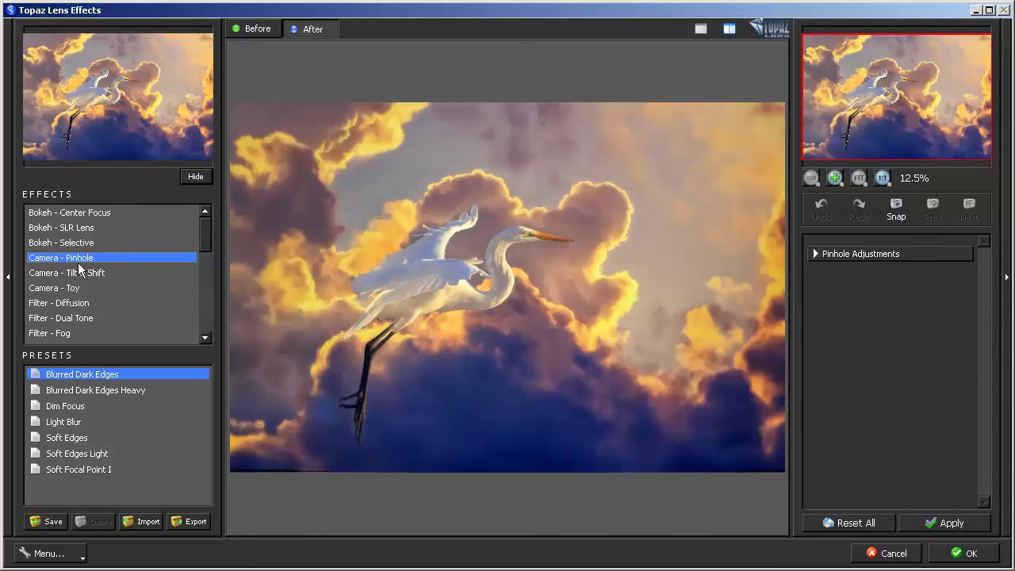
- Compare Soft Focal Point I and Soft Edges Light, then apply the Soft Edges preset
left_click(66, 441)
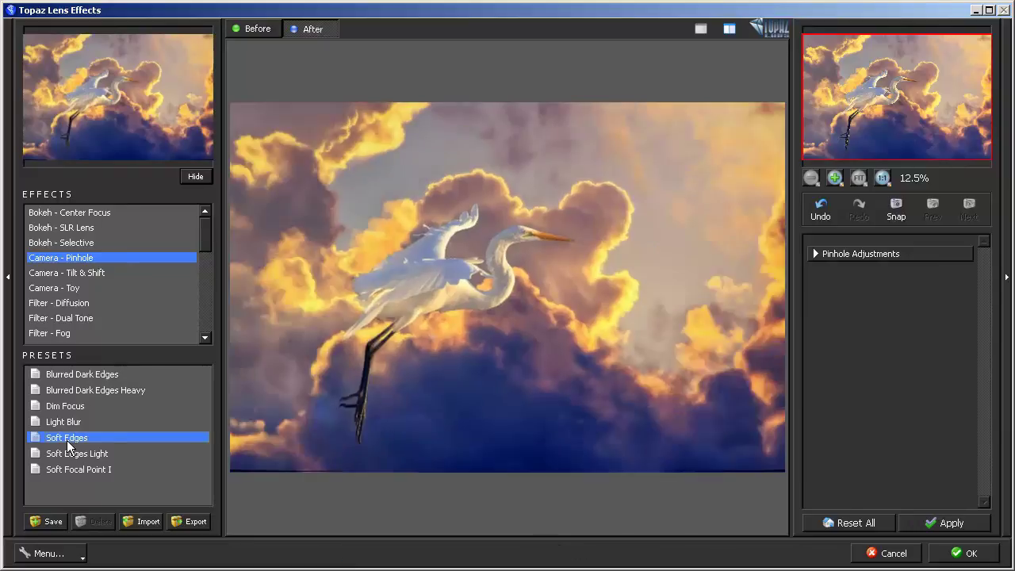
left_click(68, 470)
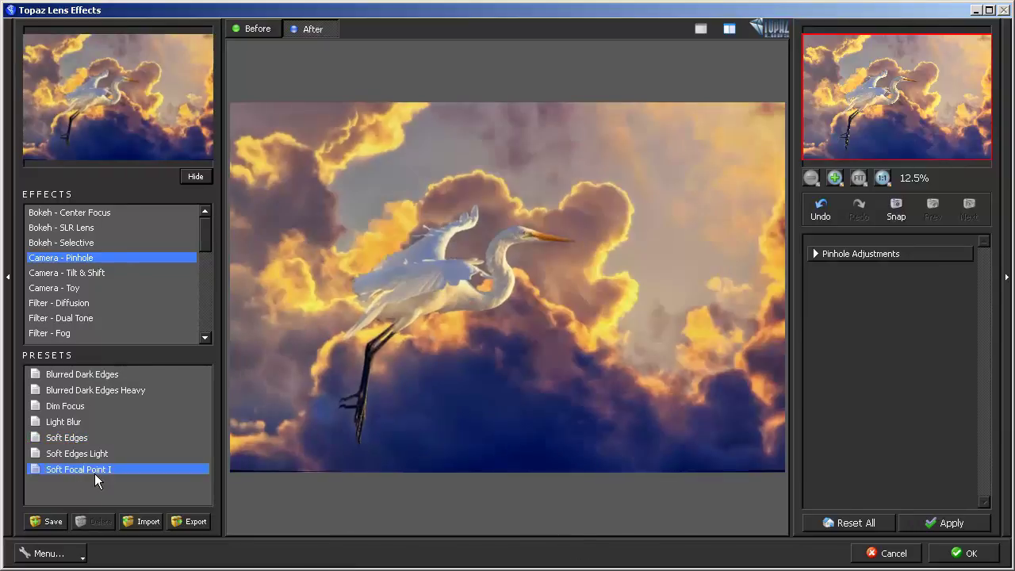
left_click(92, 455)
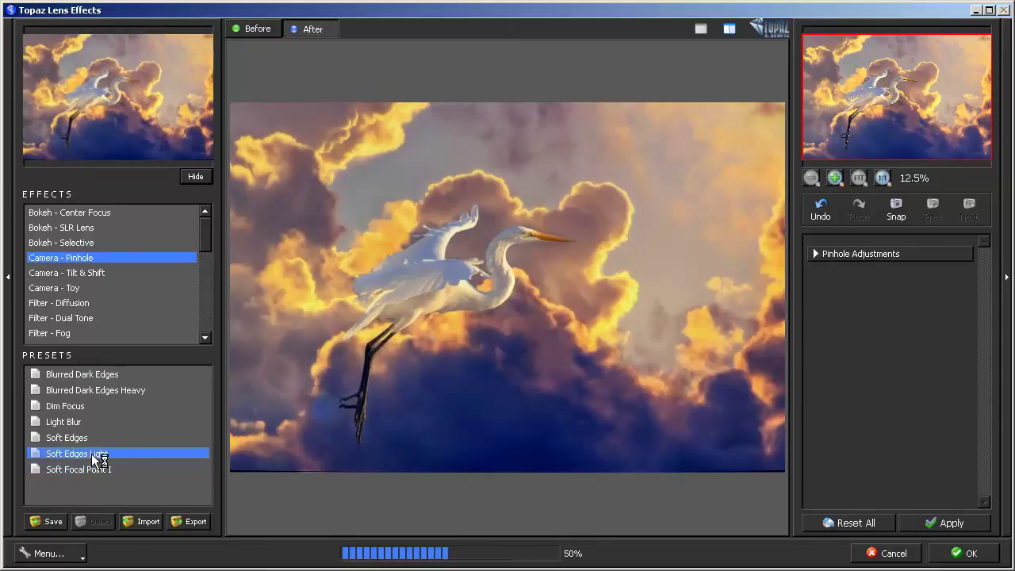
left_click(75, 439)
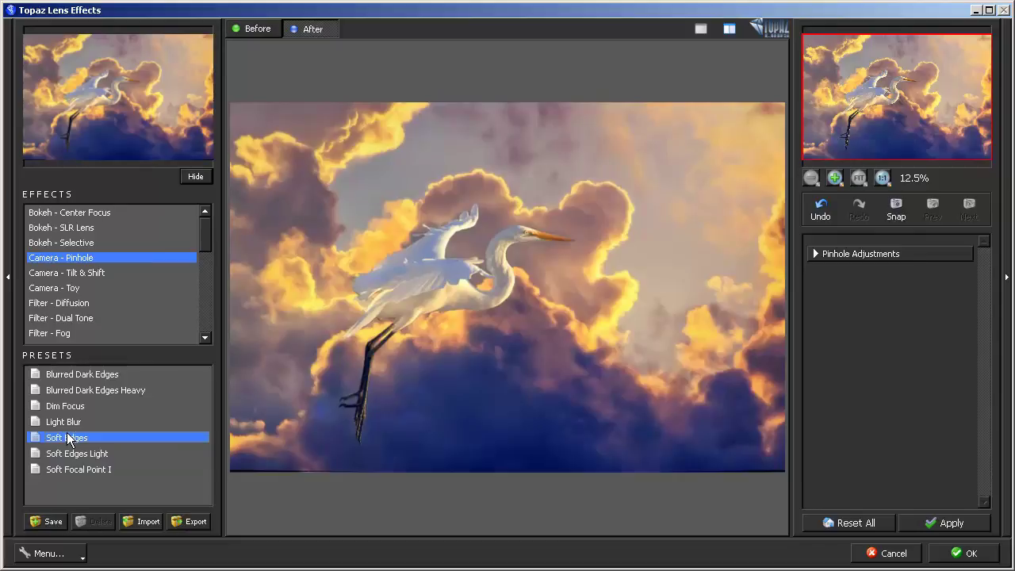
left_click(963, 553)
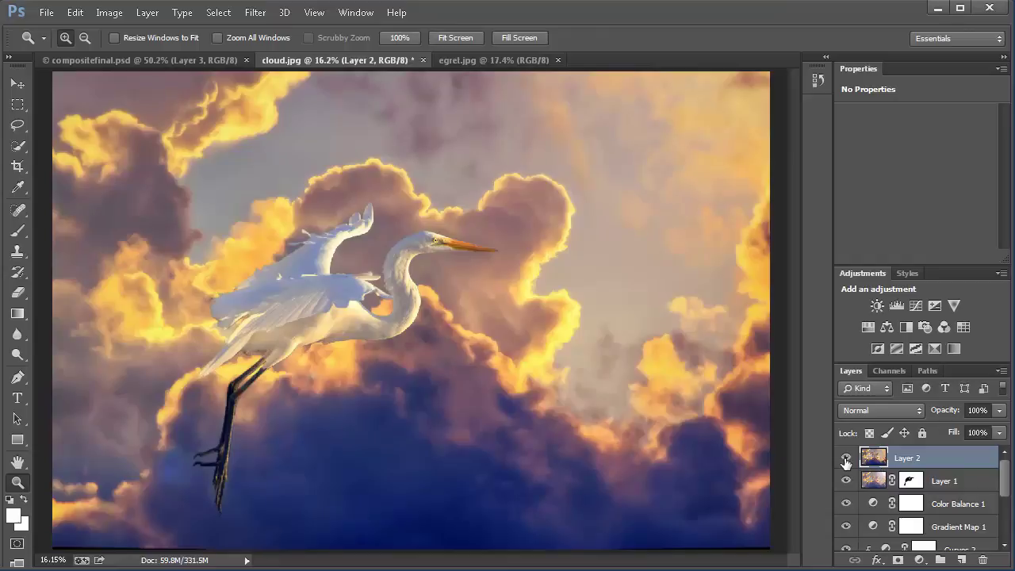
left_click(846, 459)
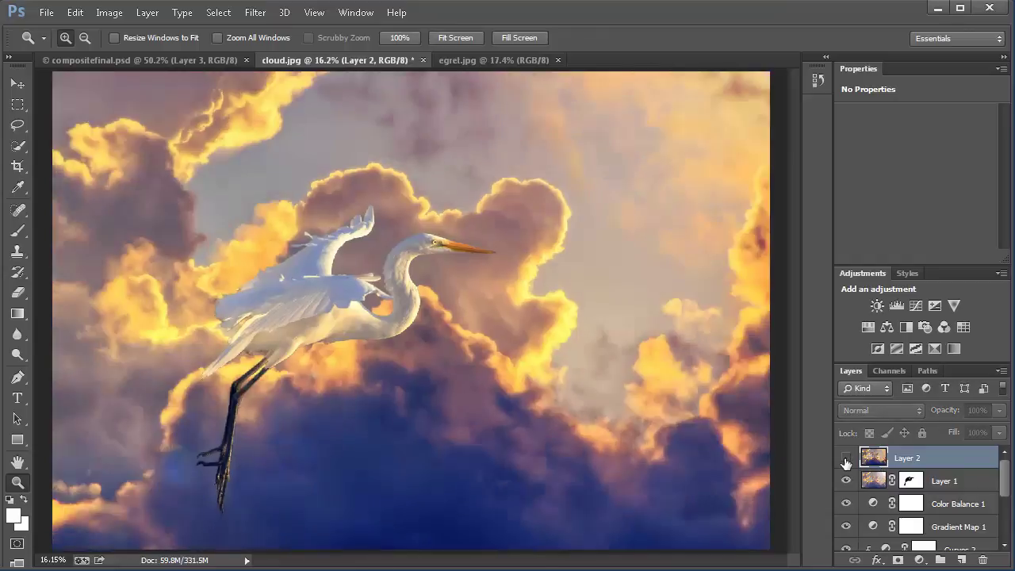
left_click(846, 461)
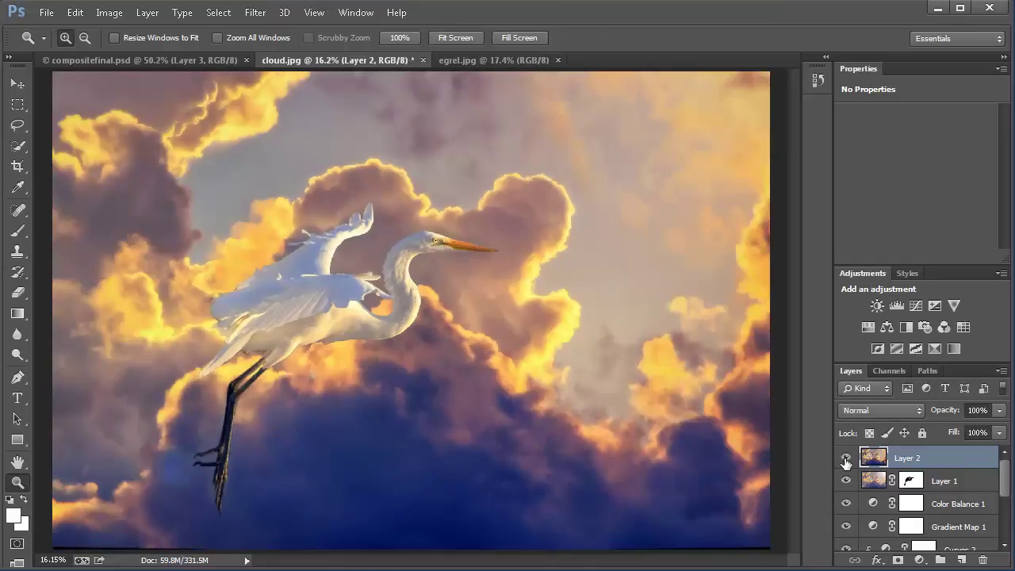